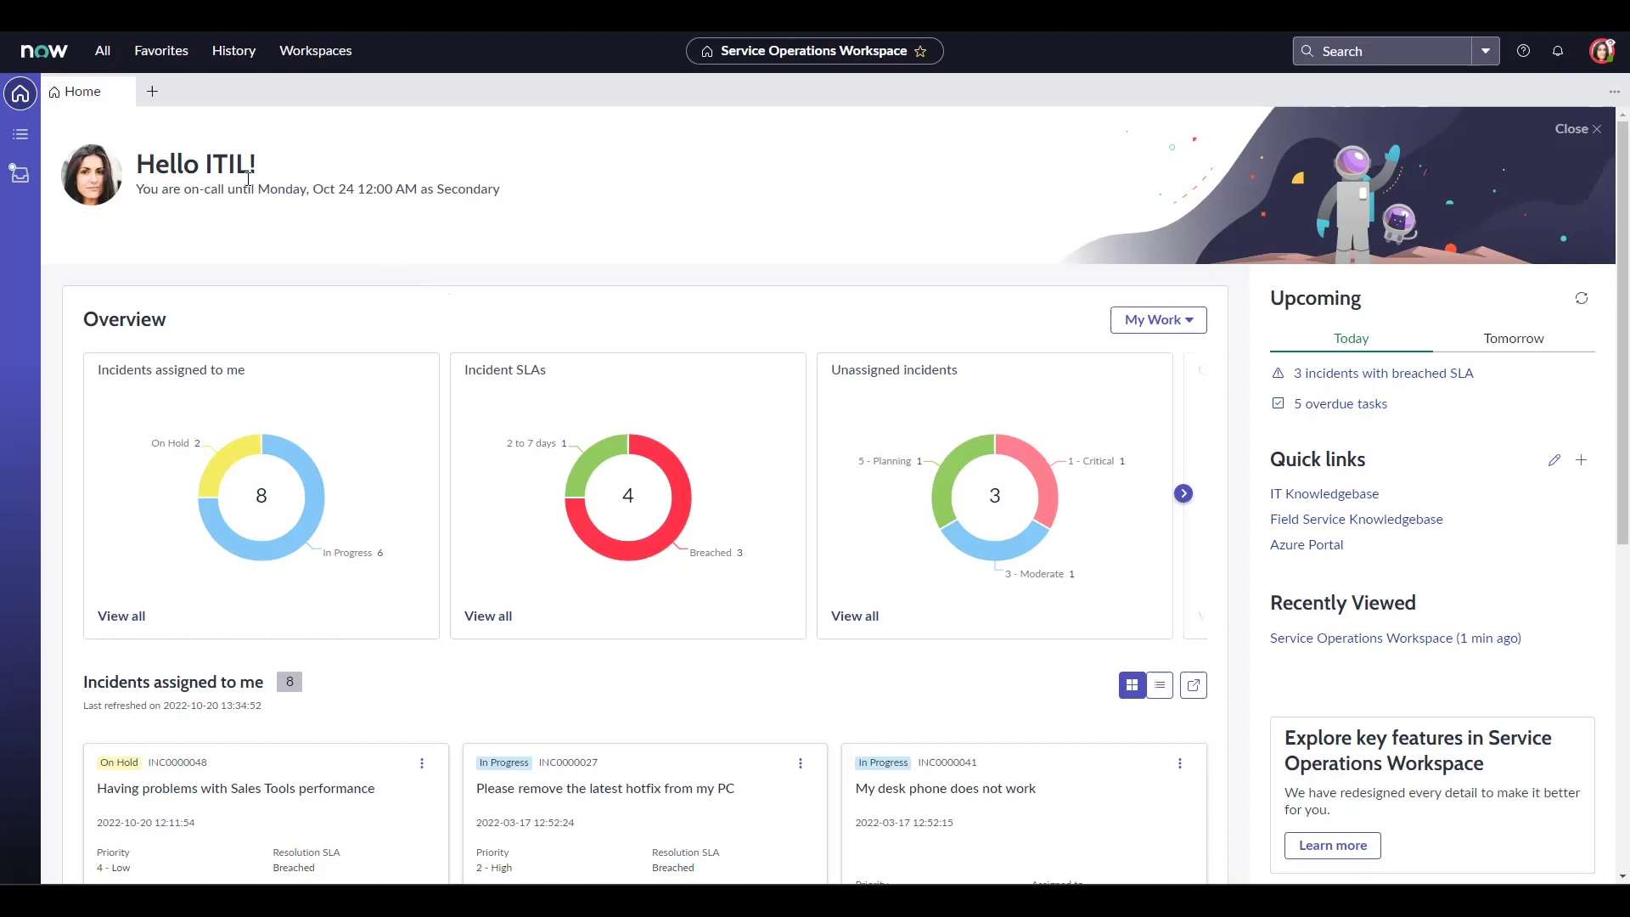
Switch the overview to the team's work, then back to my own work
left_click(1183, 320)
left_click(1168, 372)
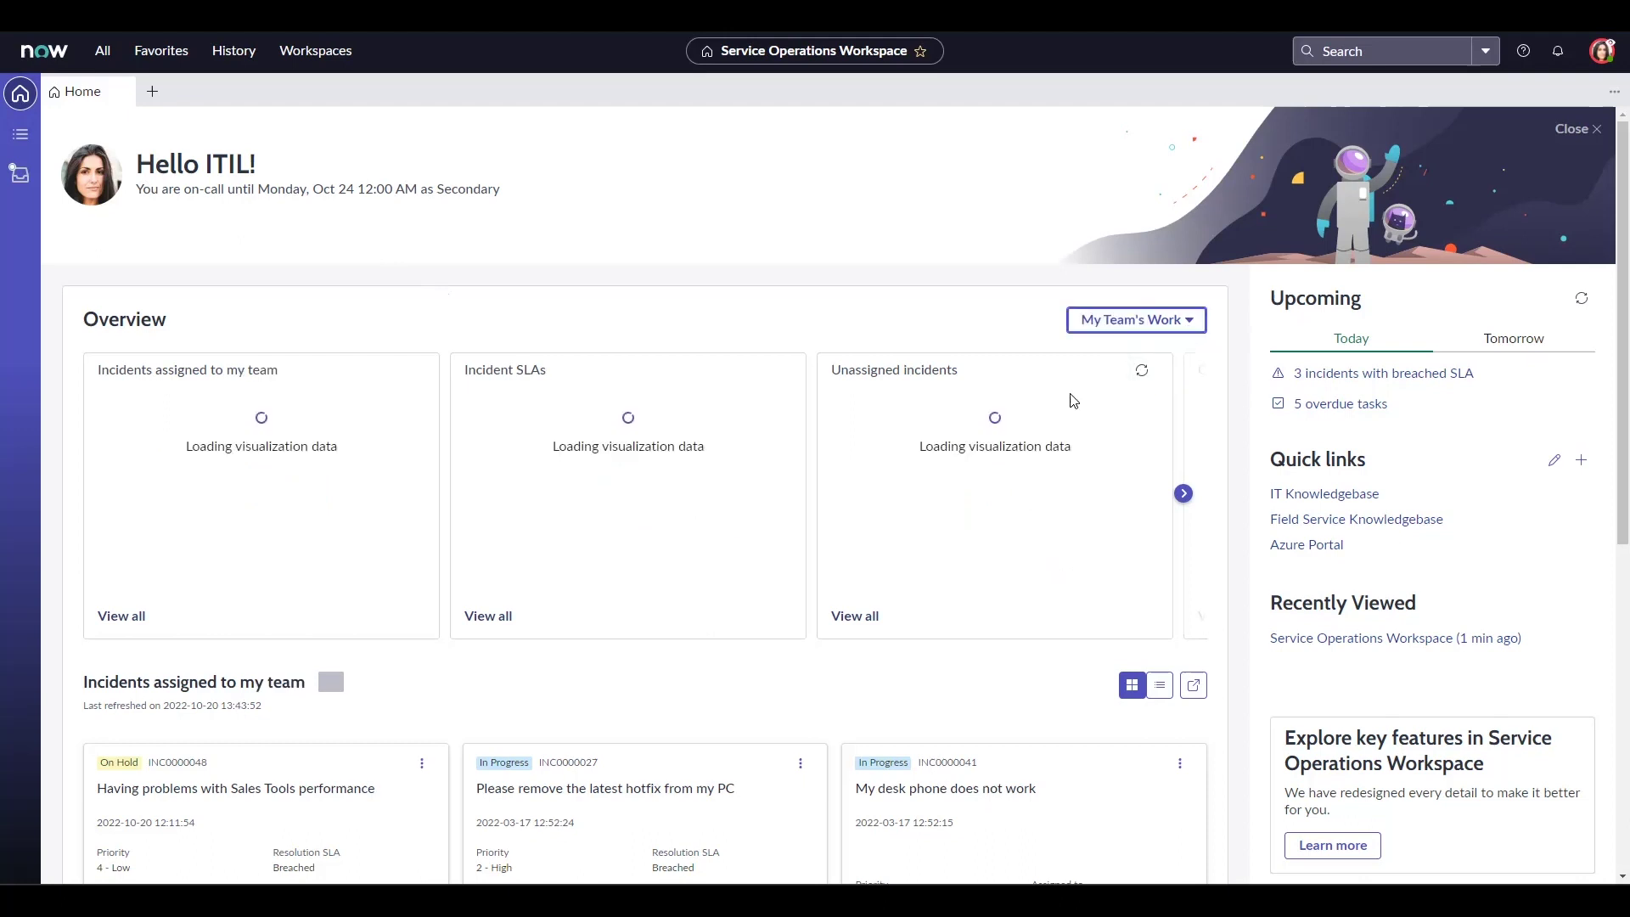
left_click(1155, 326)
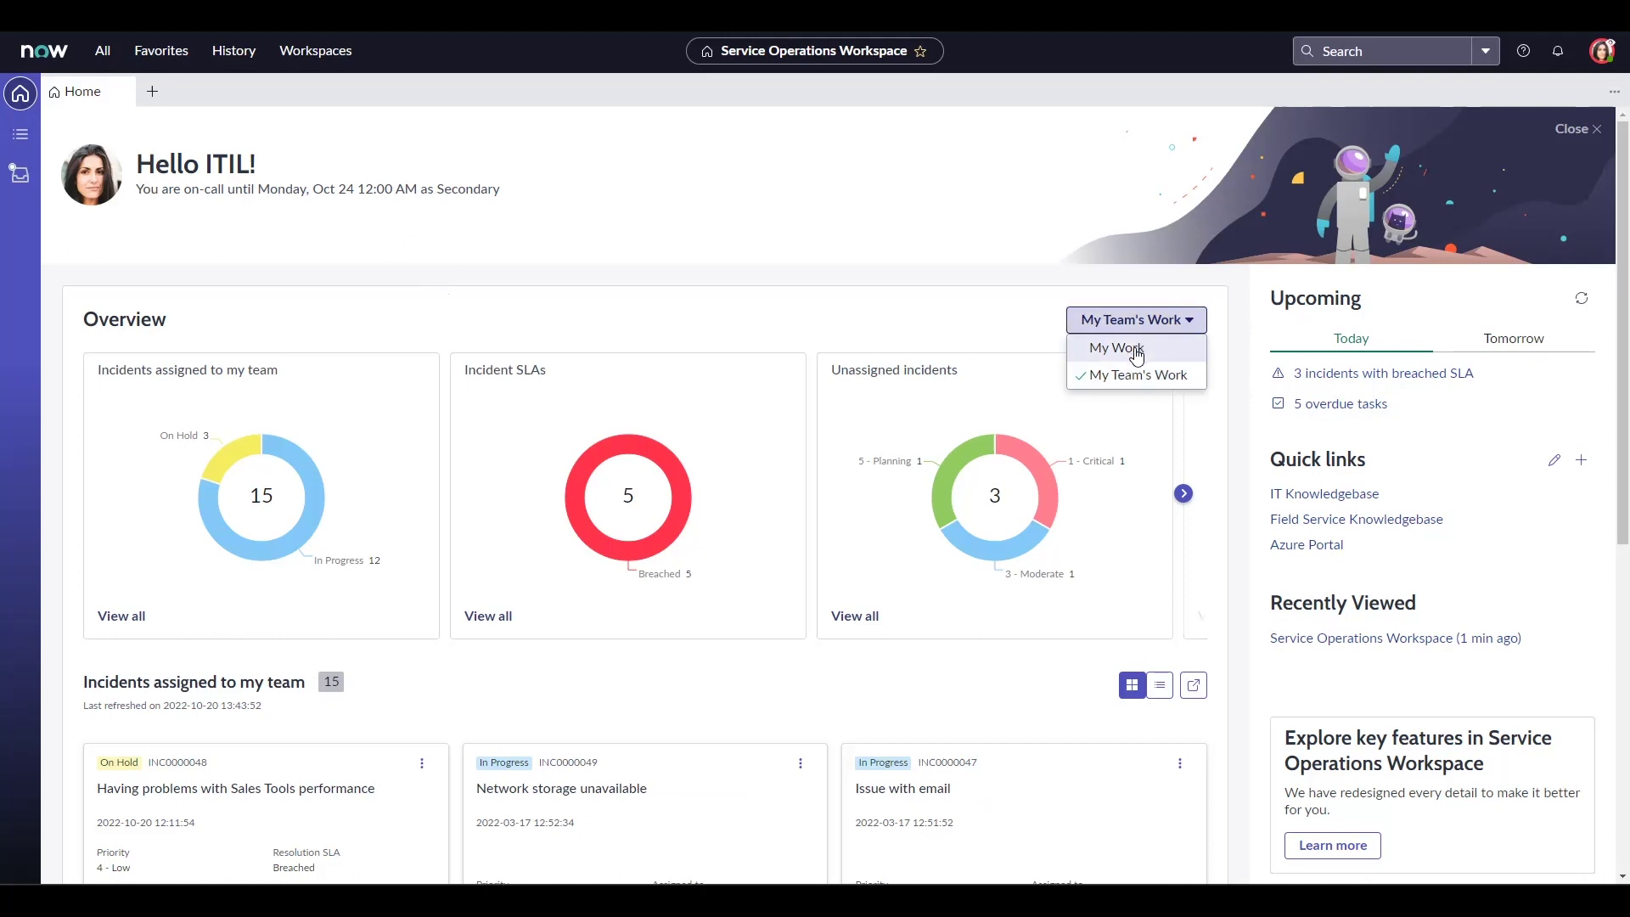
left_click(1125, 348)
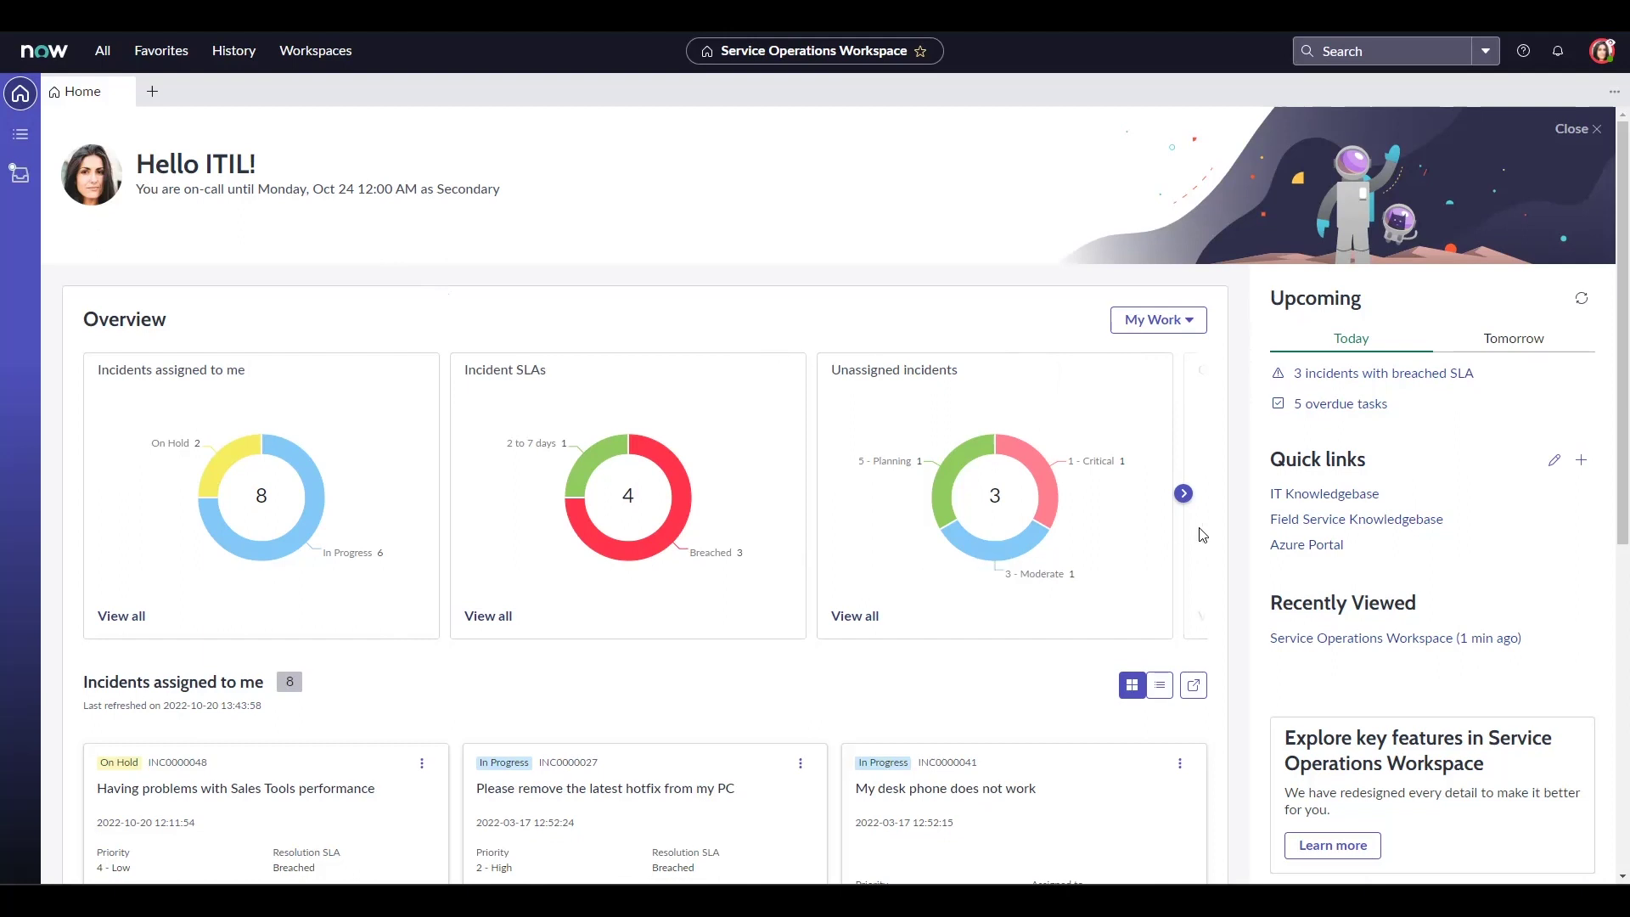
Page the overview charts forward and back, then show all incidents assigned to me
left_click(1184, 494)
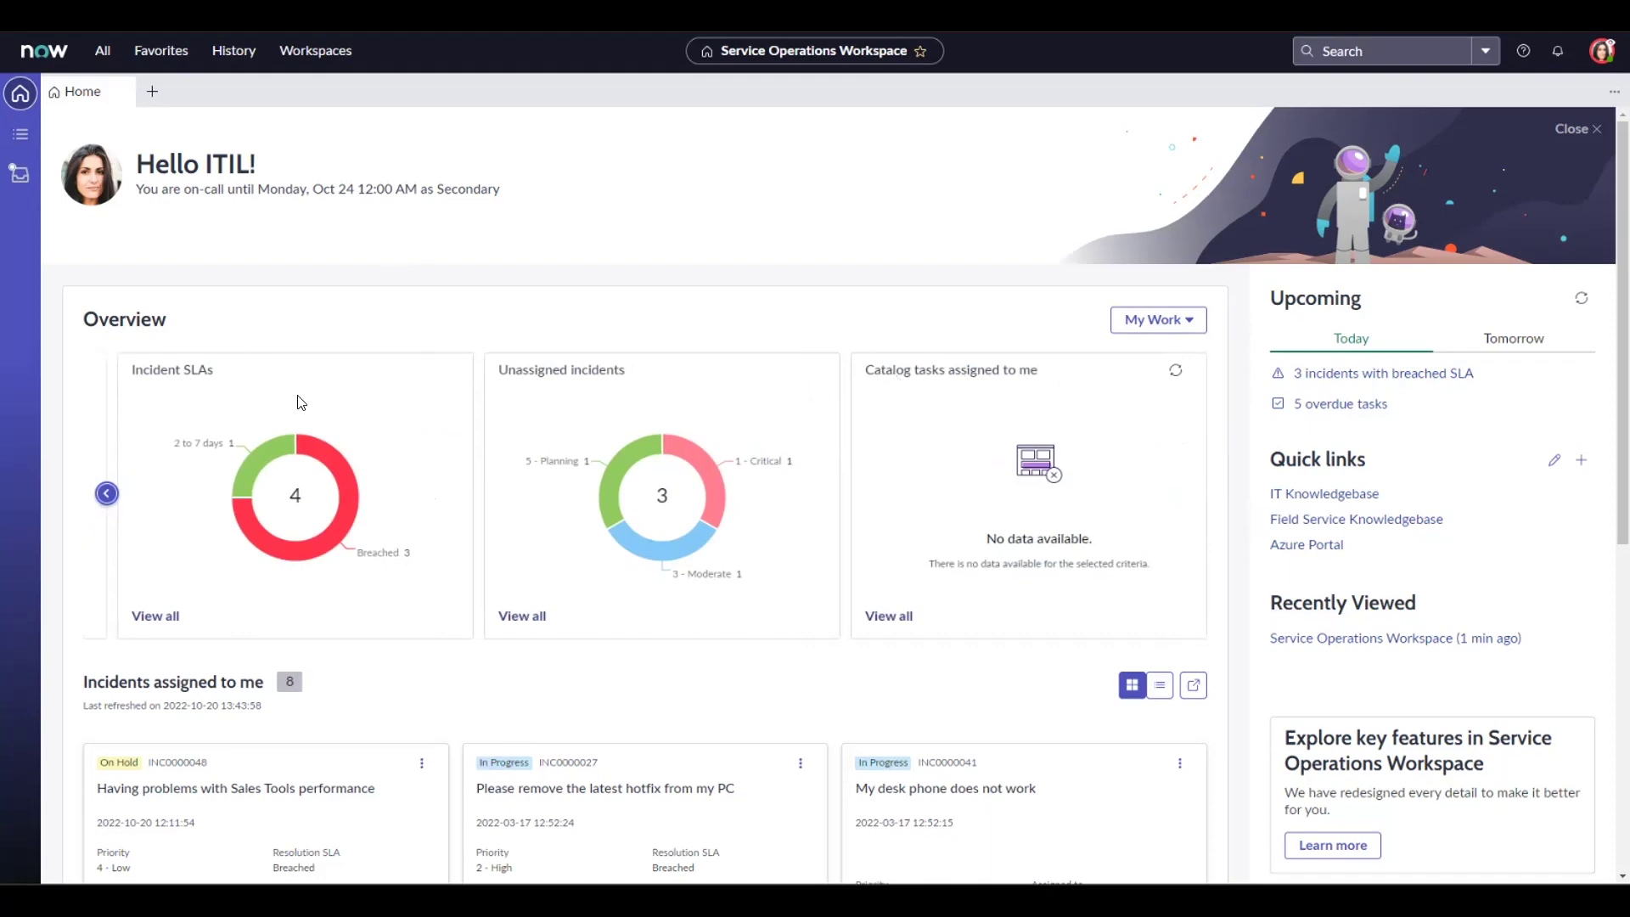
left_click(106, 493)
scroll(126, 502, "down", 5)
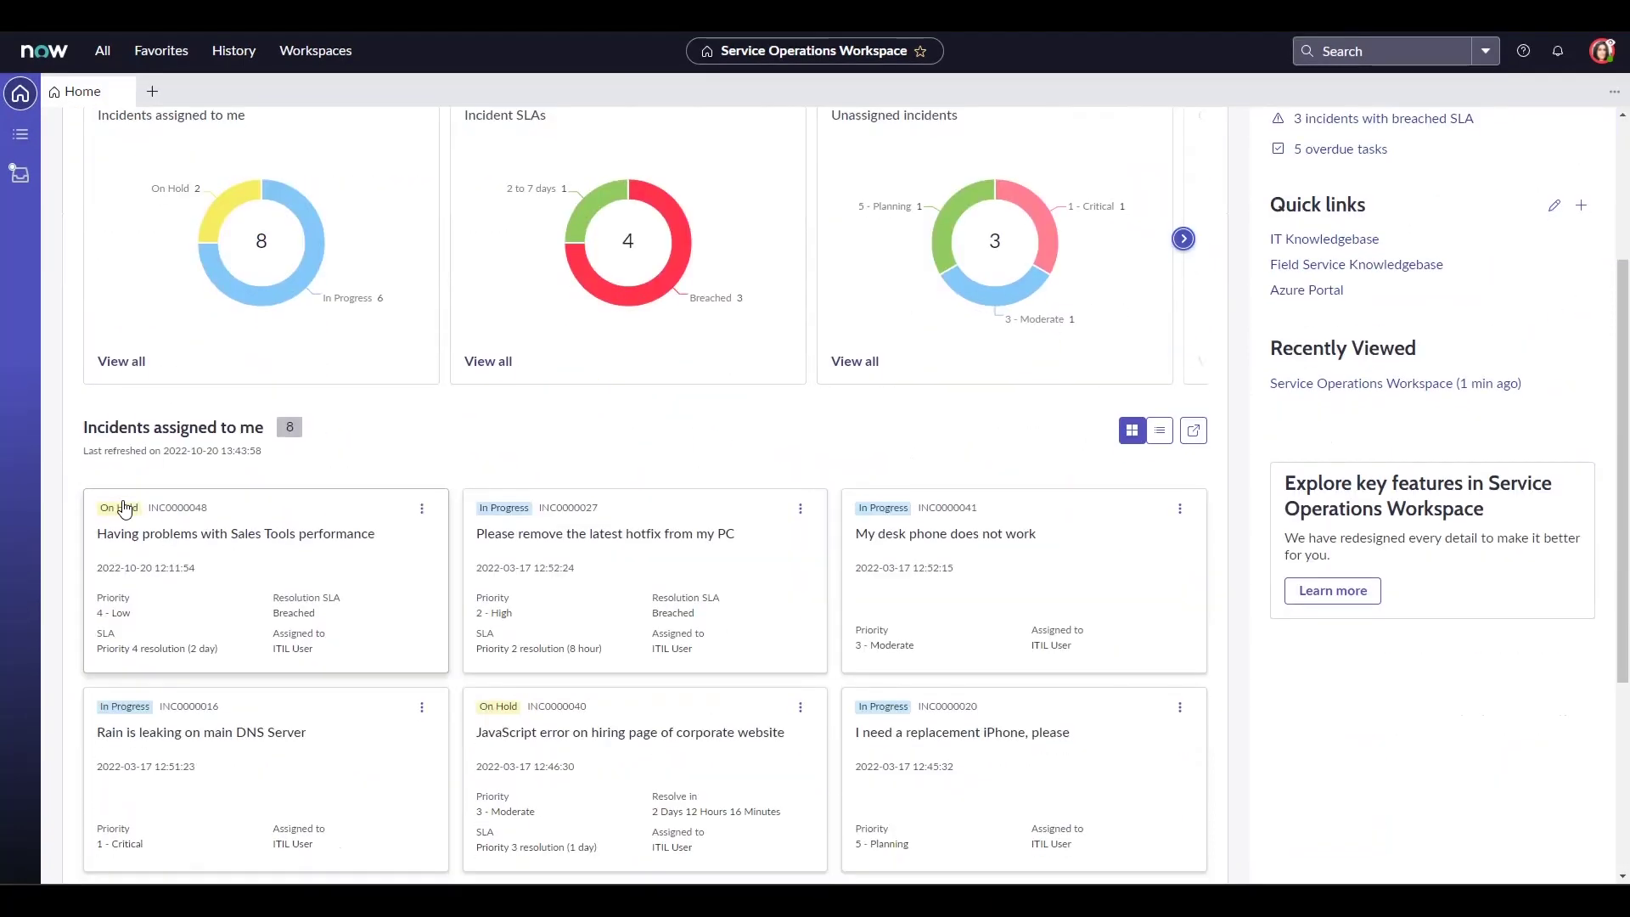
left_click(121, 192)
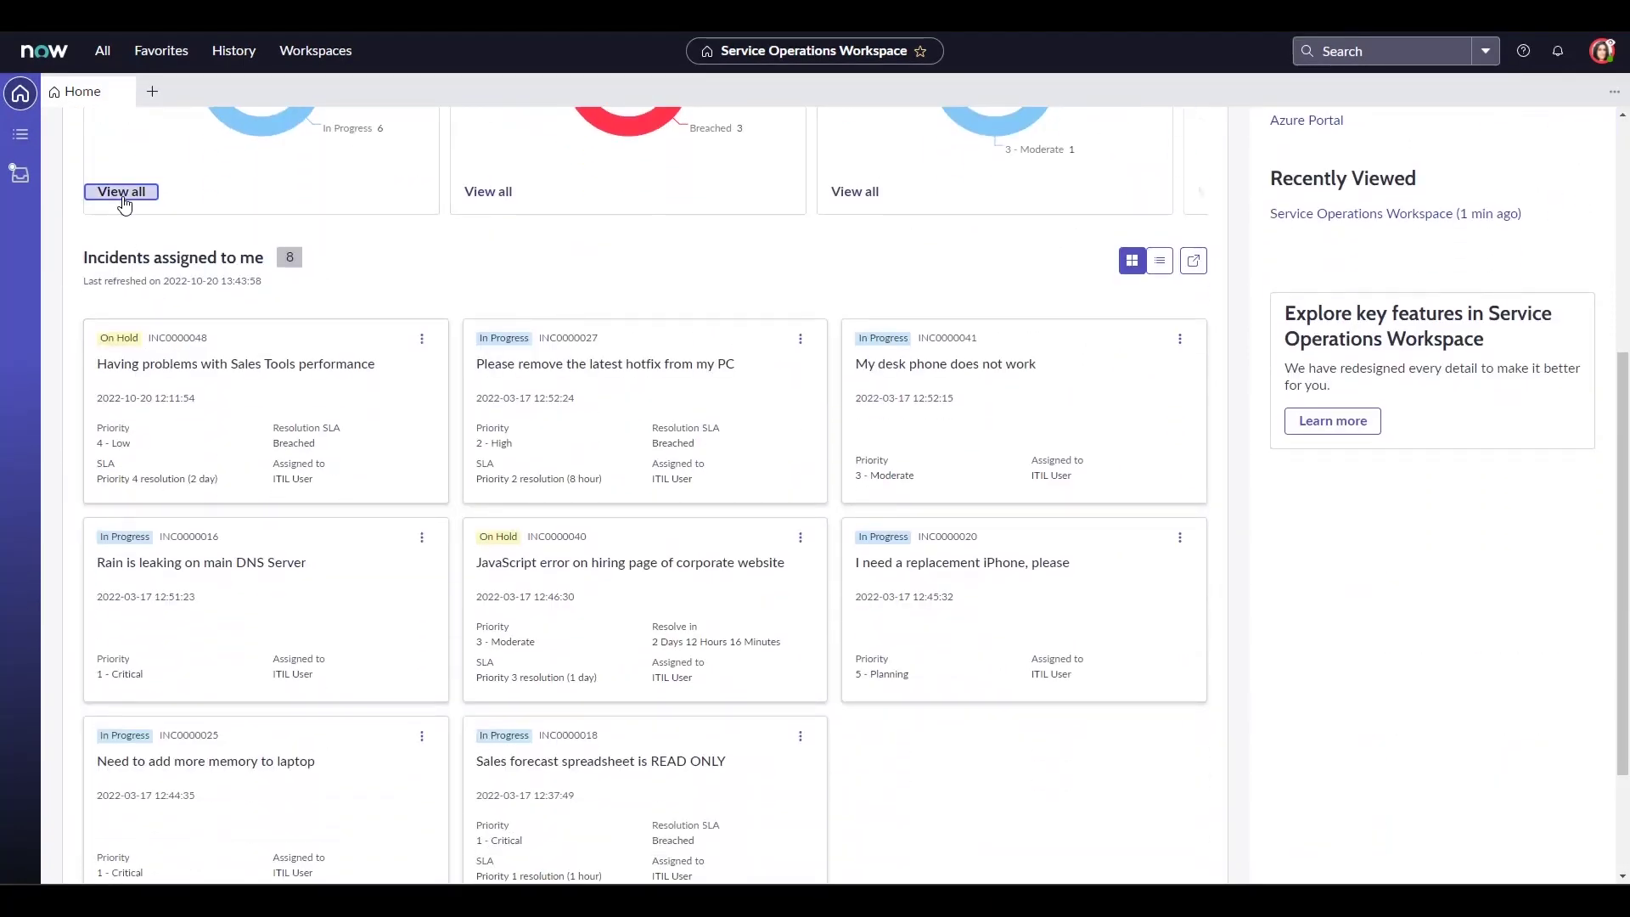
scroll(356, 331, "up", 2)
List the Incident SLAs, toggle between table and card views, then return home
left_click(500, 365)
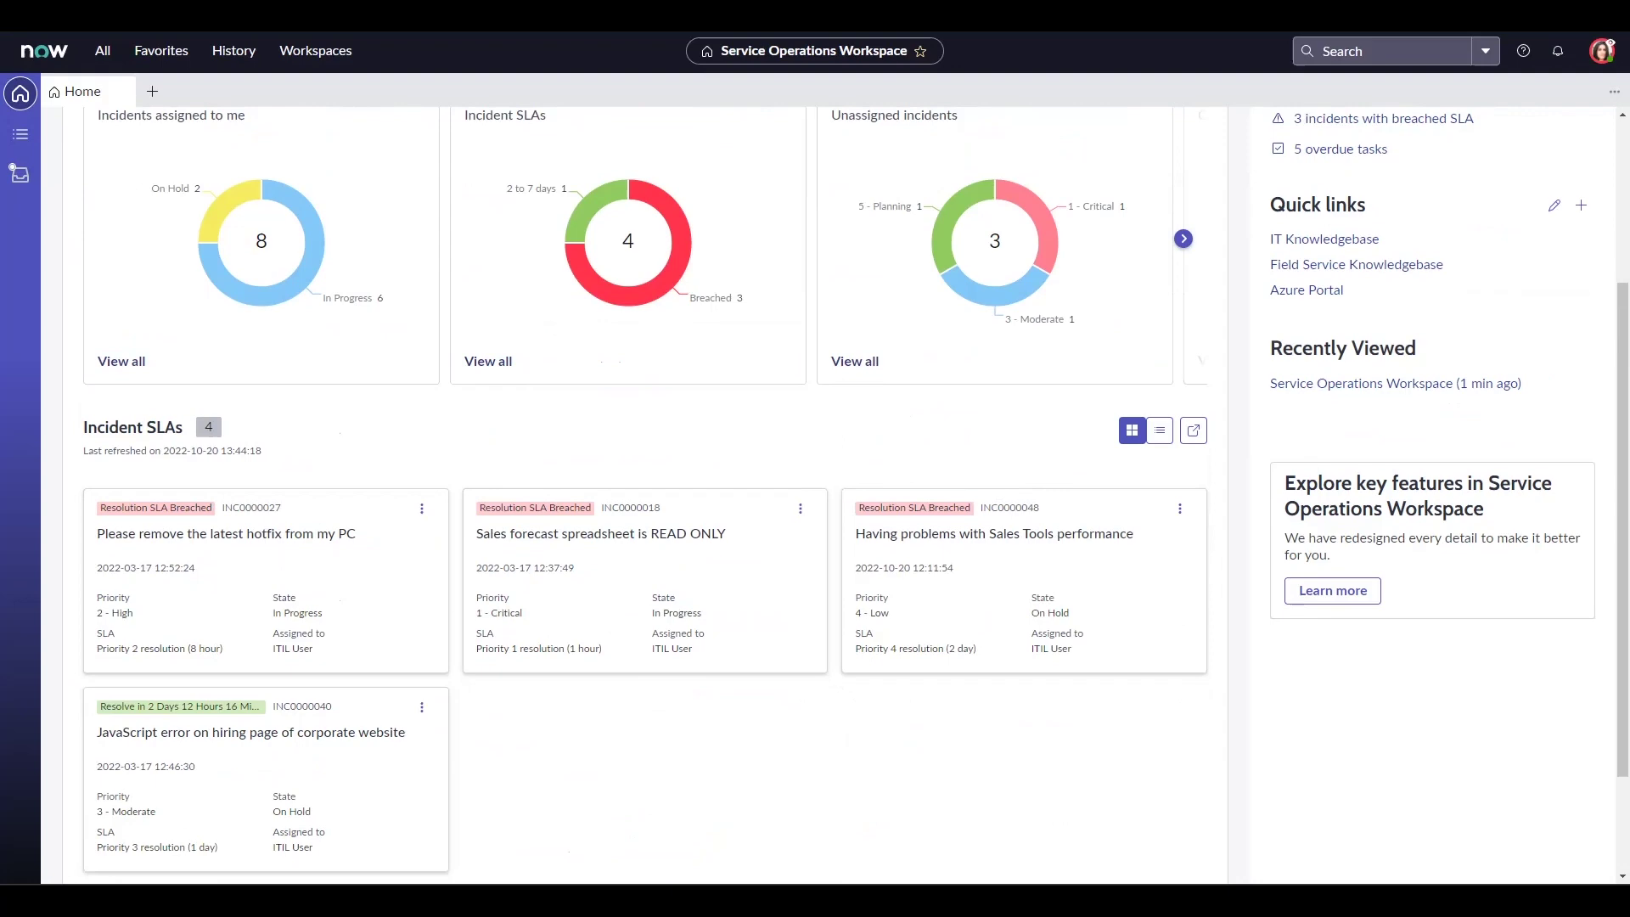
left_click(1160, 431)
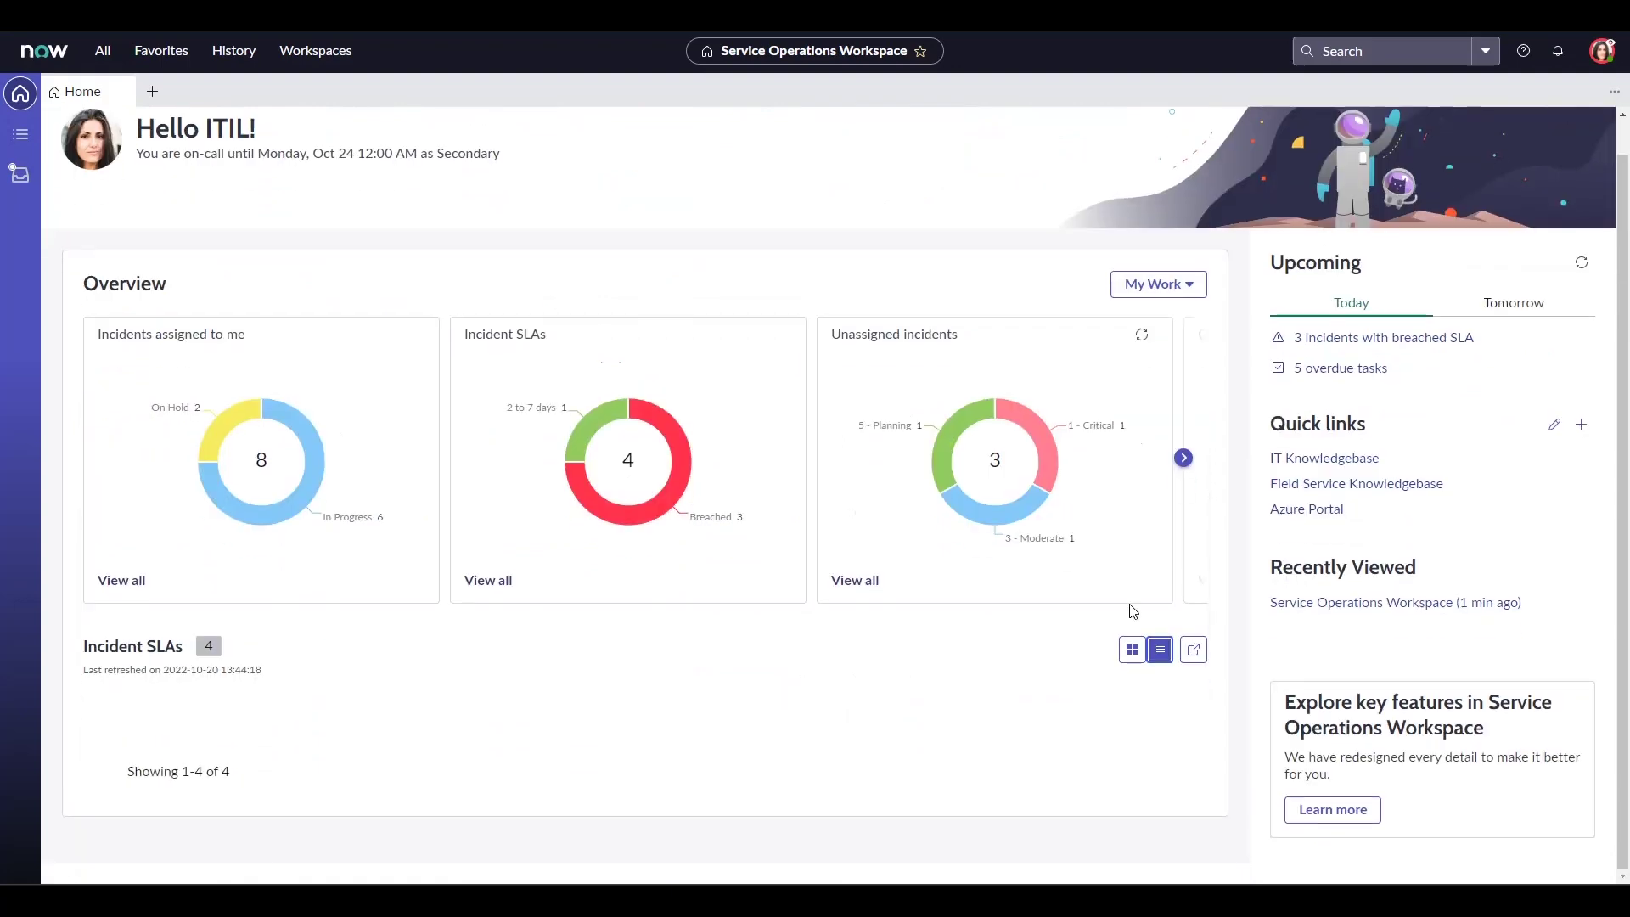
left_click(1131, 430)
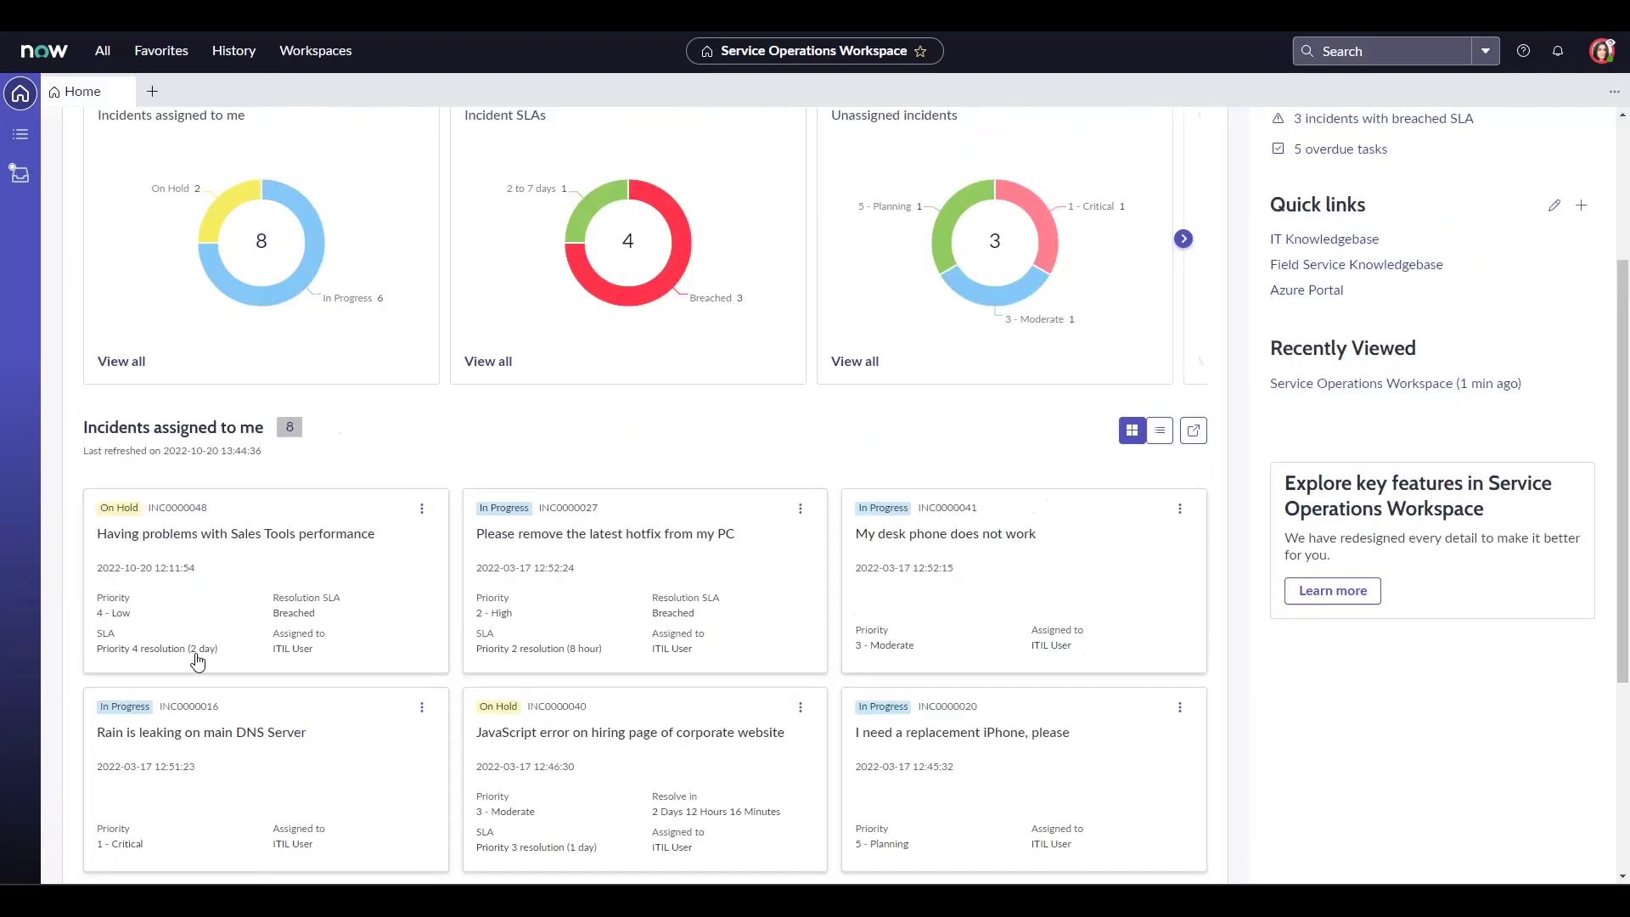
scroll(1068, 652, "up", 3)
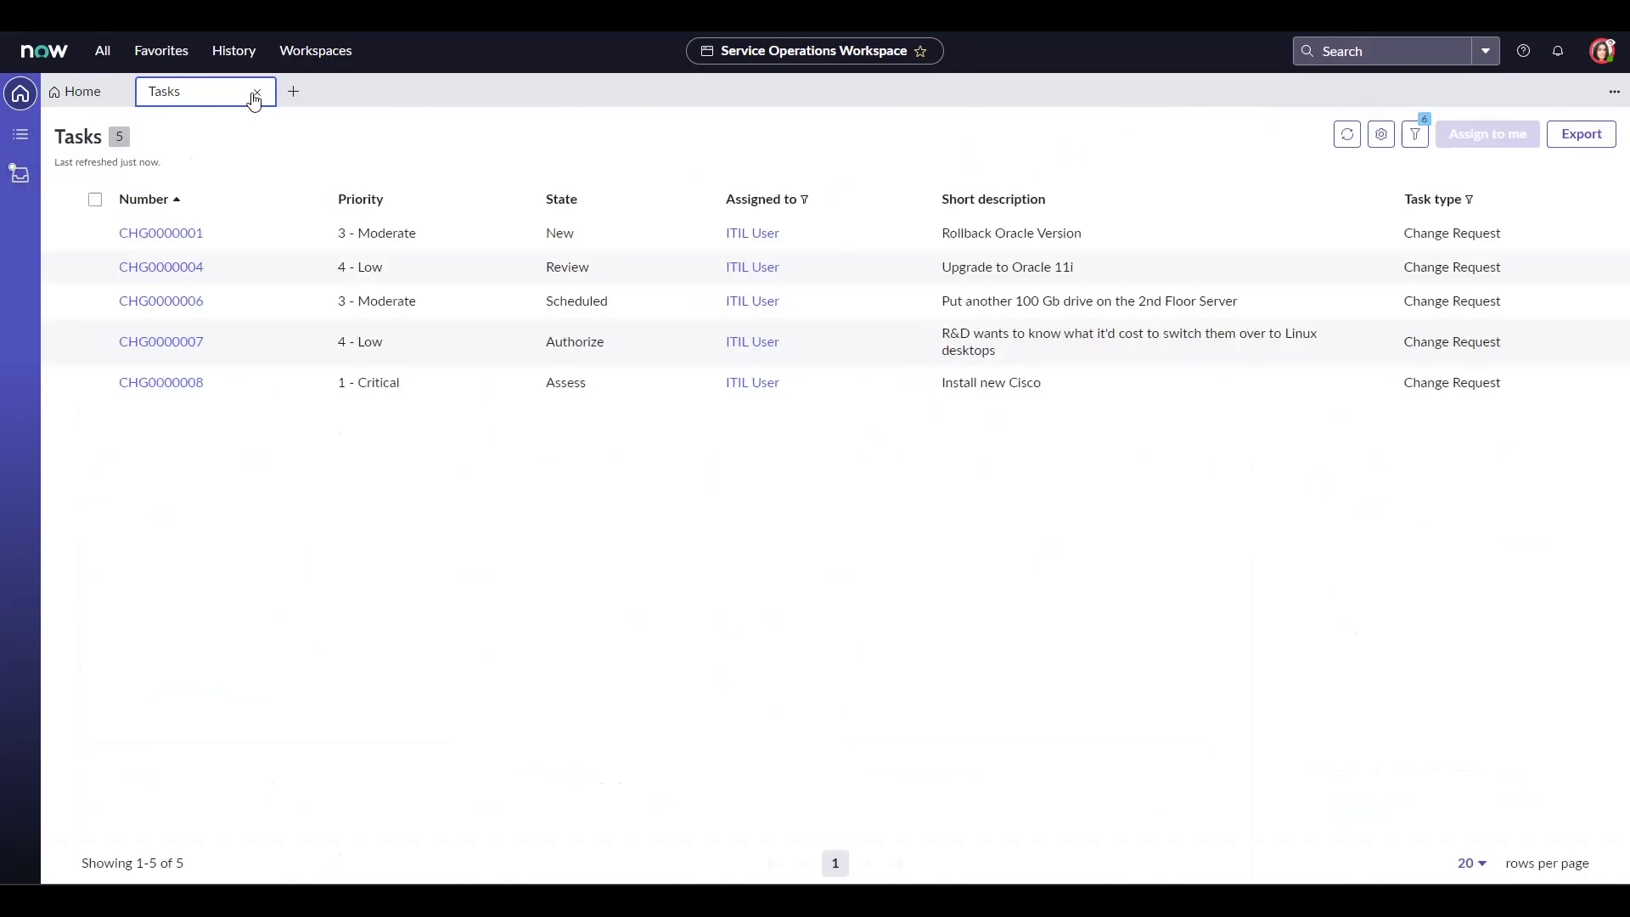
left_click(256, 92)
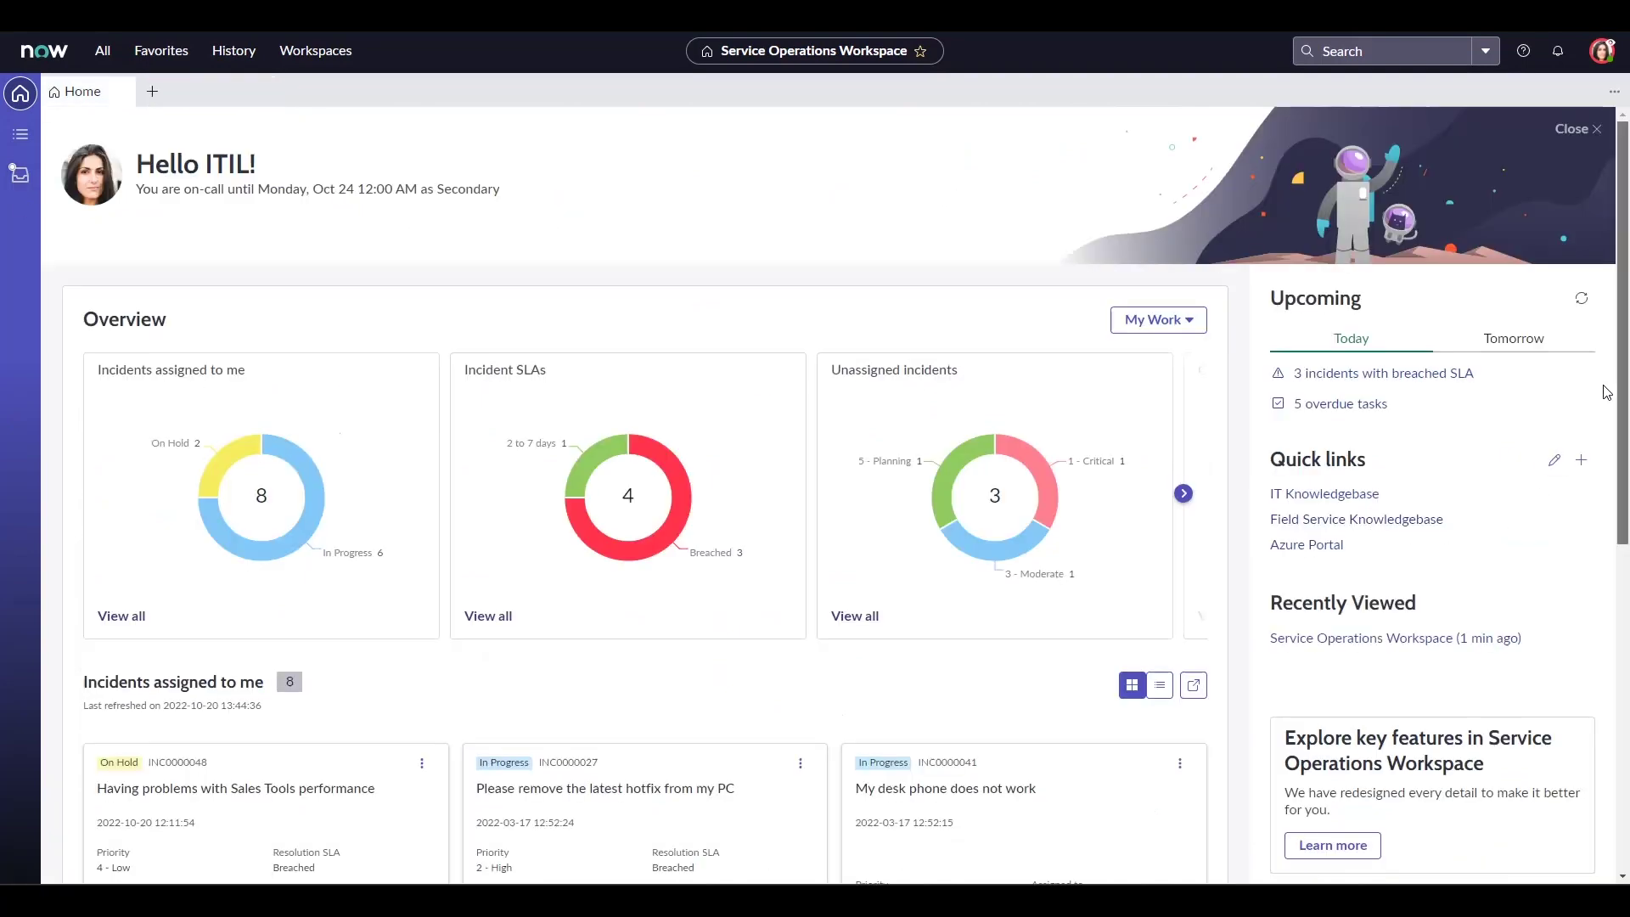
Check tomorrow's upcoming items, then go back to today's
scroll(1608, 389, "down", 1)
left_click(1524, 302)
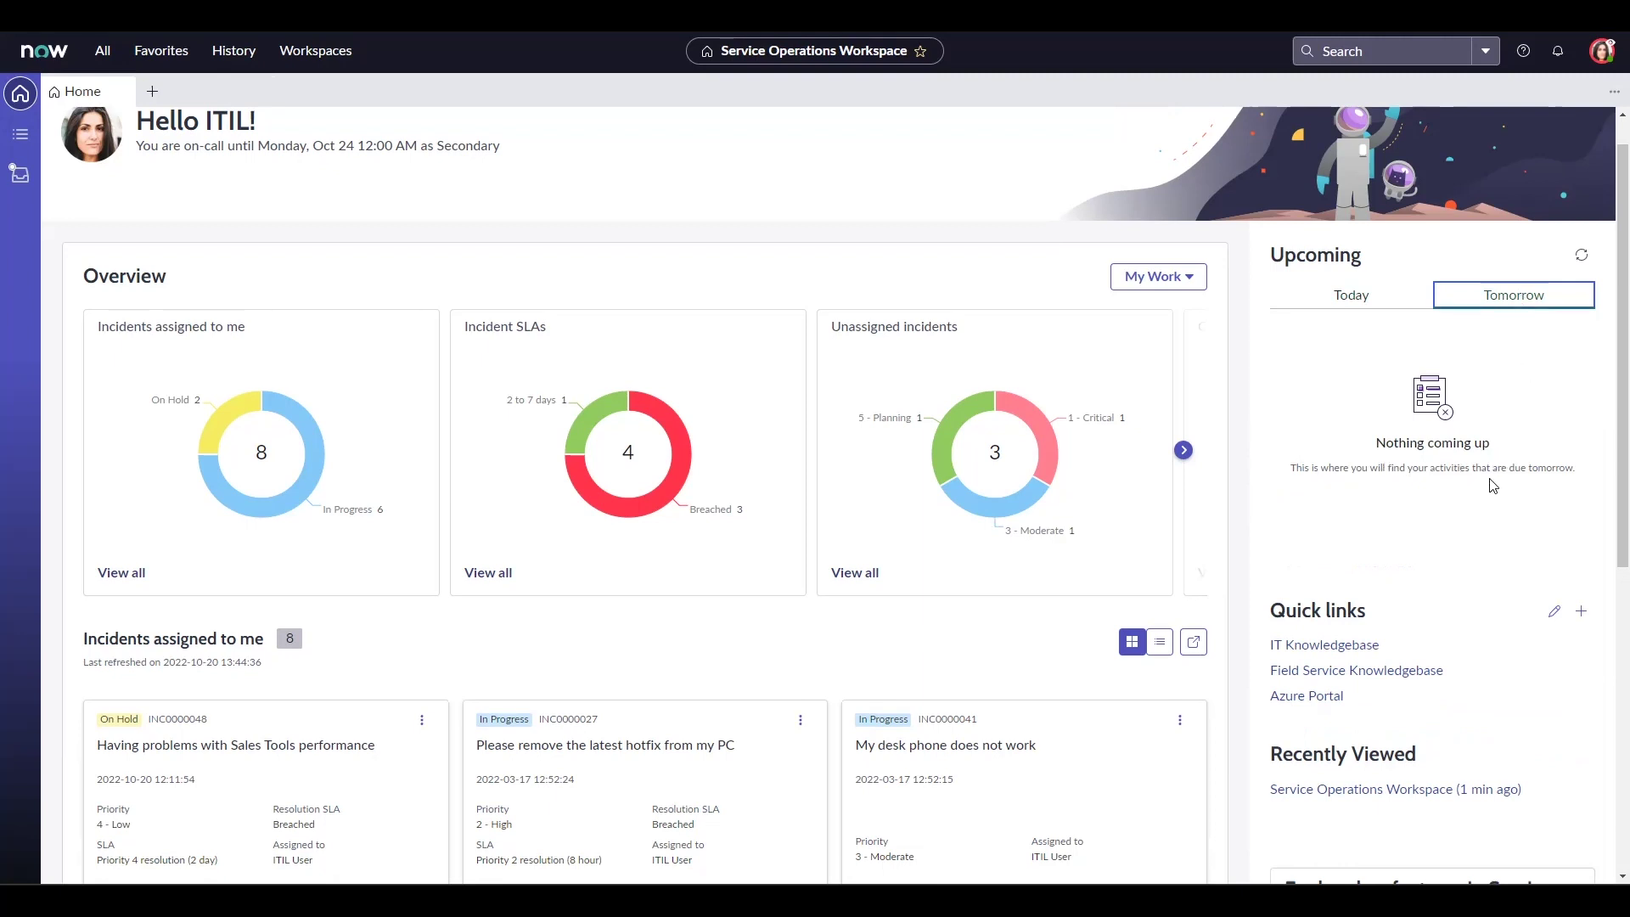
left_click(1379, 304)
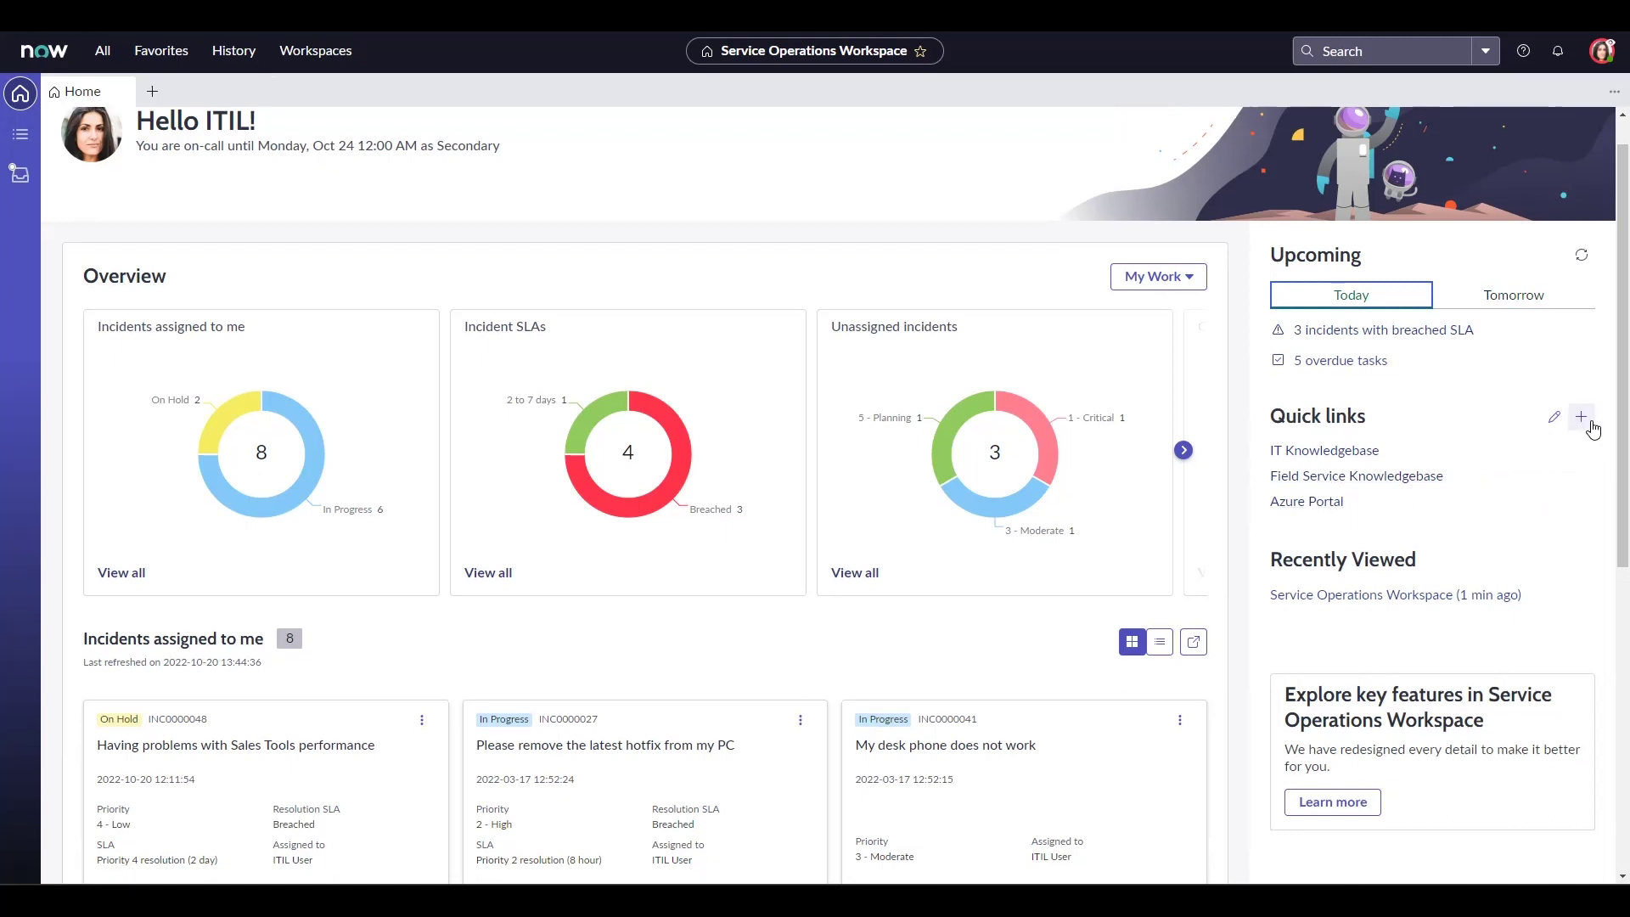
Start adding a new quick link, then cancel it
left_click(1581, 418)
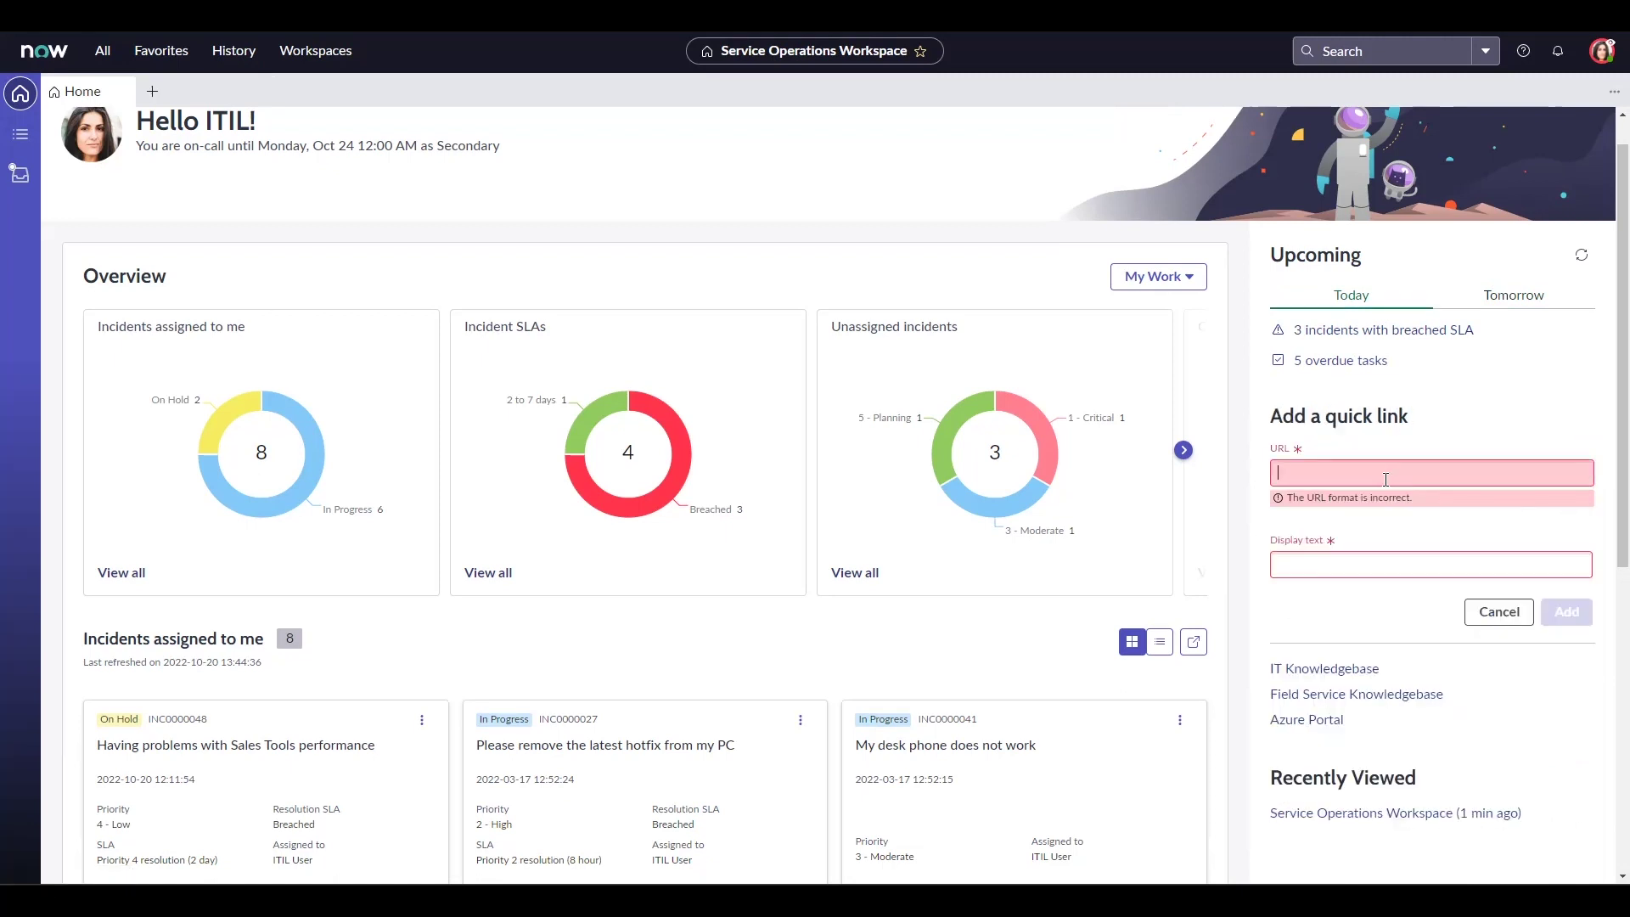
left_click(1368, 562)
left_click(1501, 613)
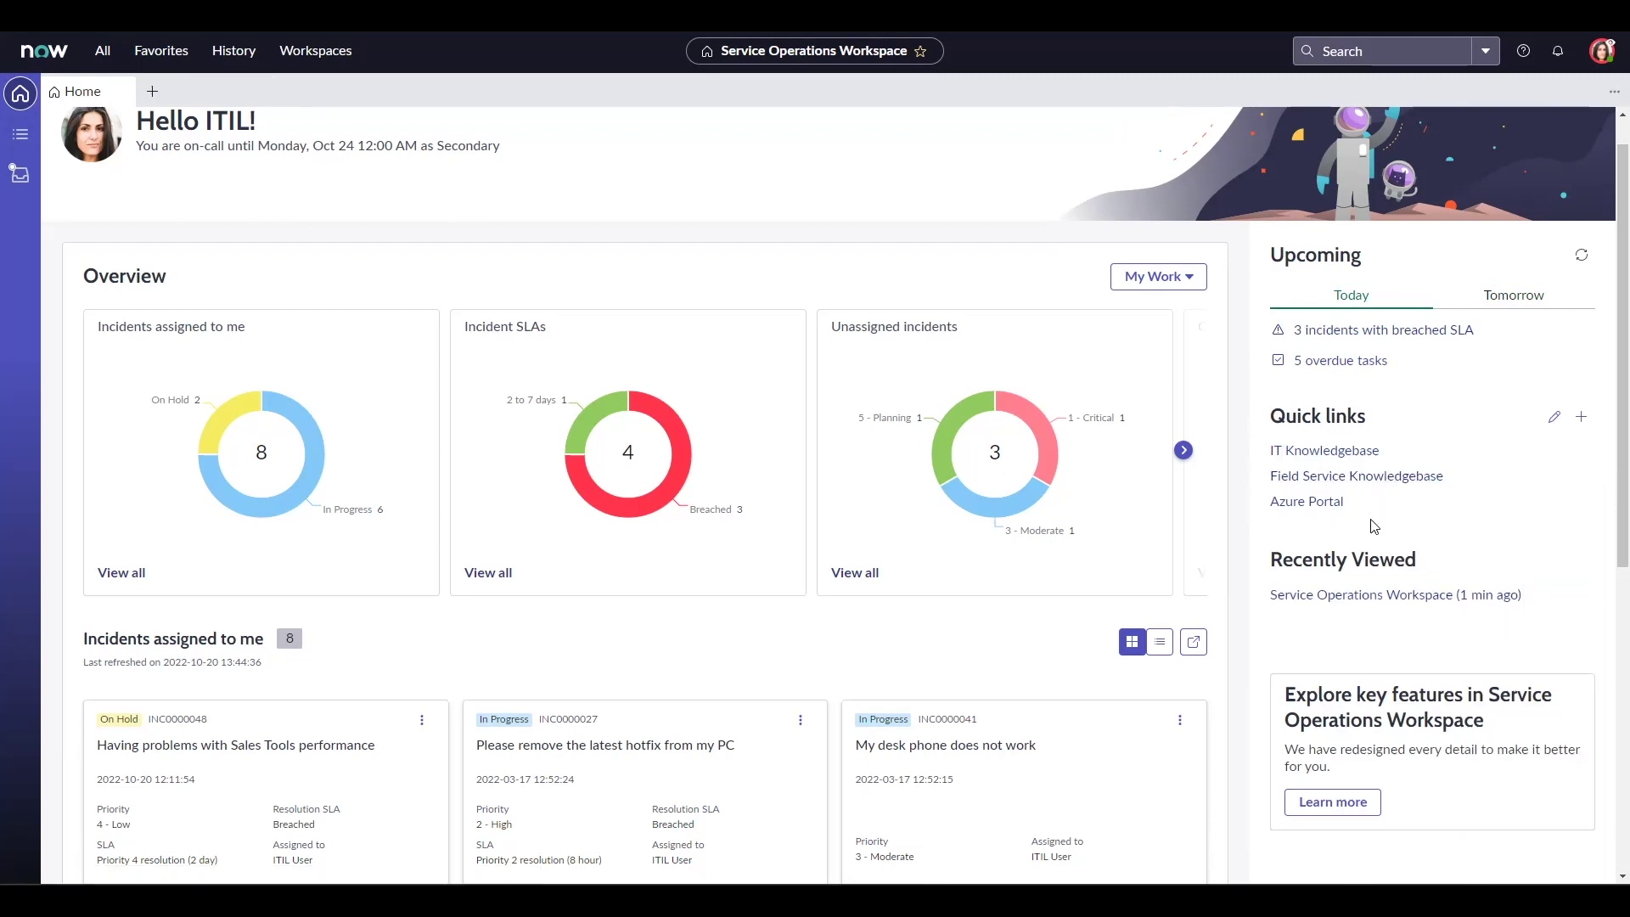
Highlight the recently viewed entry's text, then clear the highlight
scroll(1374, 526, "down", 1)
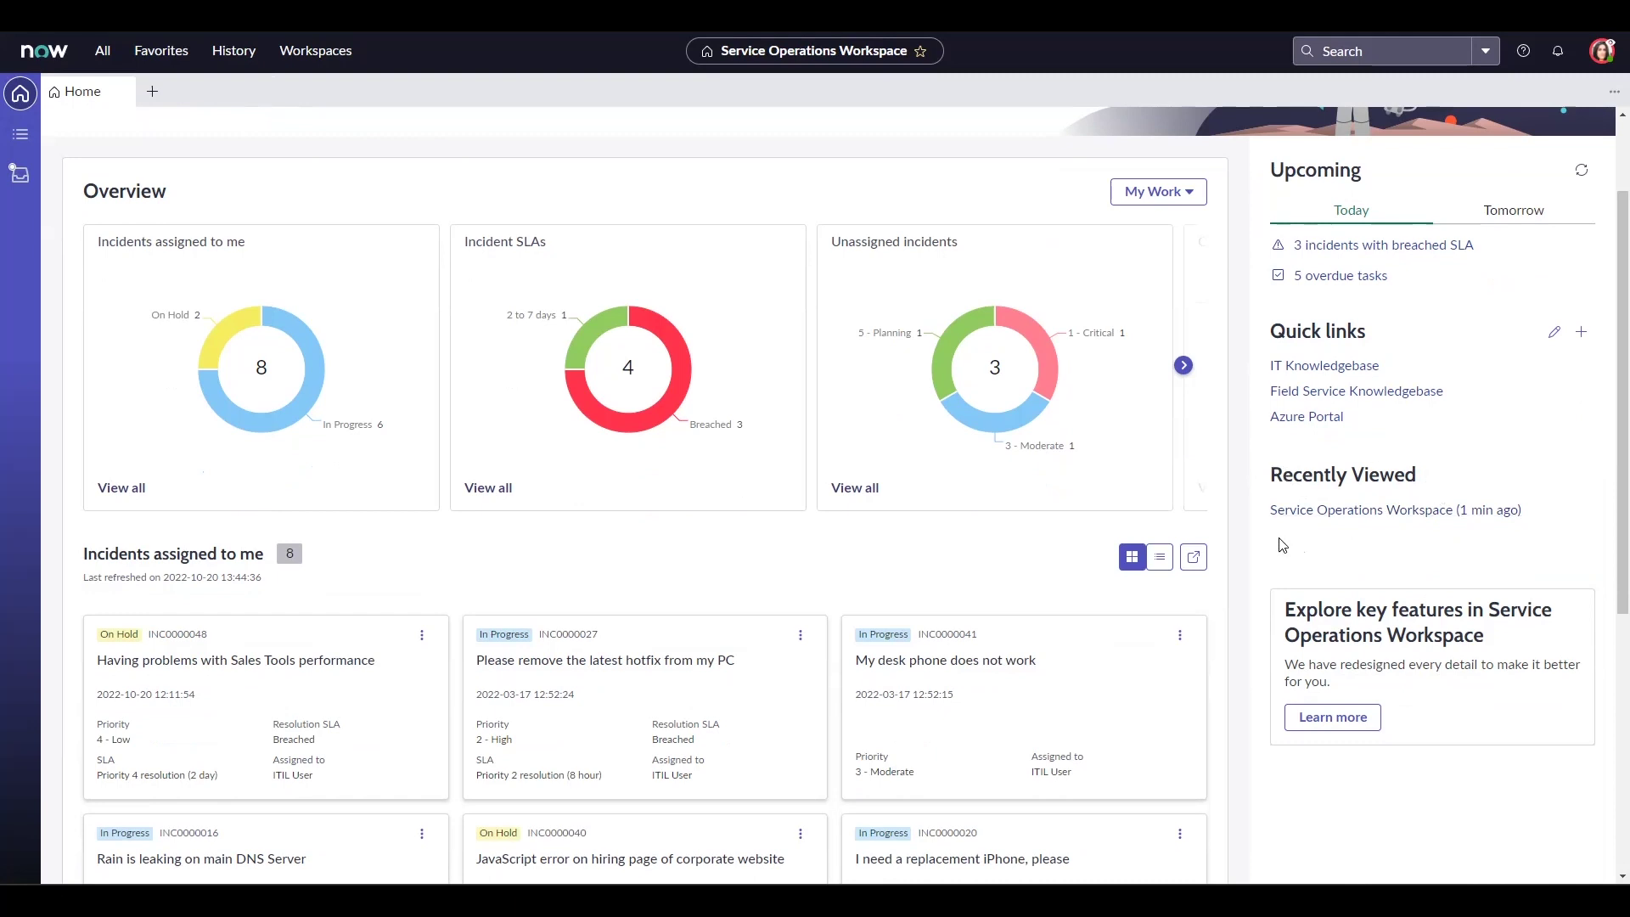
left_click_drag(1267, 515, 1573, 515)
left_click(1491, 543)
scroll(1491, 543, "up", 2)
scroll(1435, 542, "down", 5)
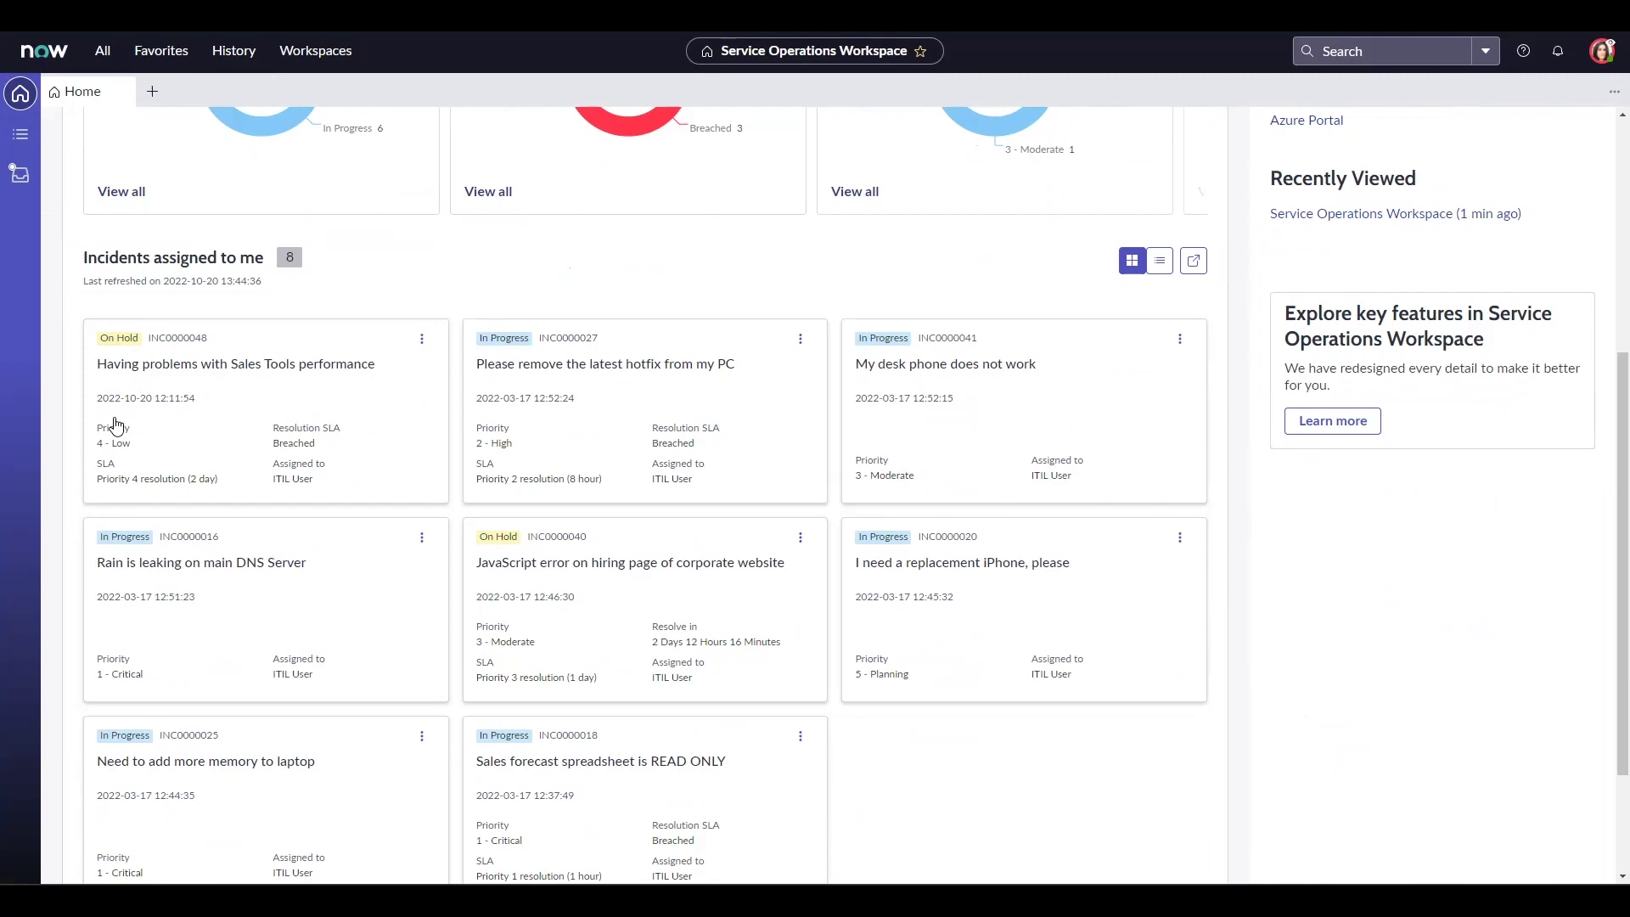
Open INC0000048 in its own tab and view its Details, then Related records
left_click(133, 376)
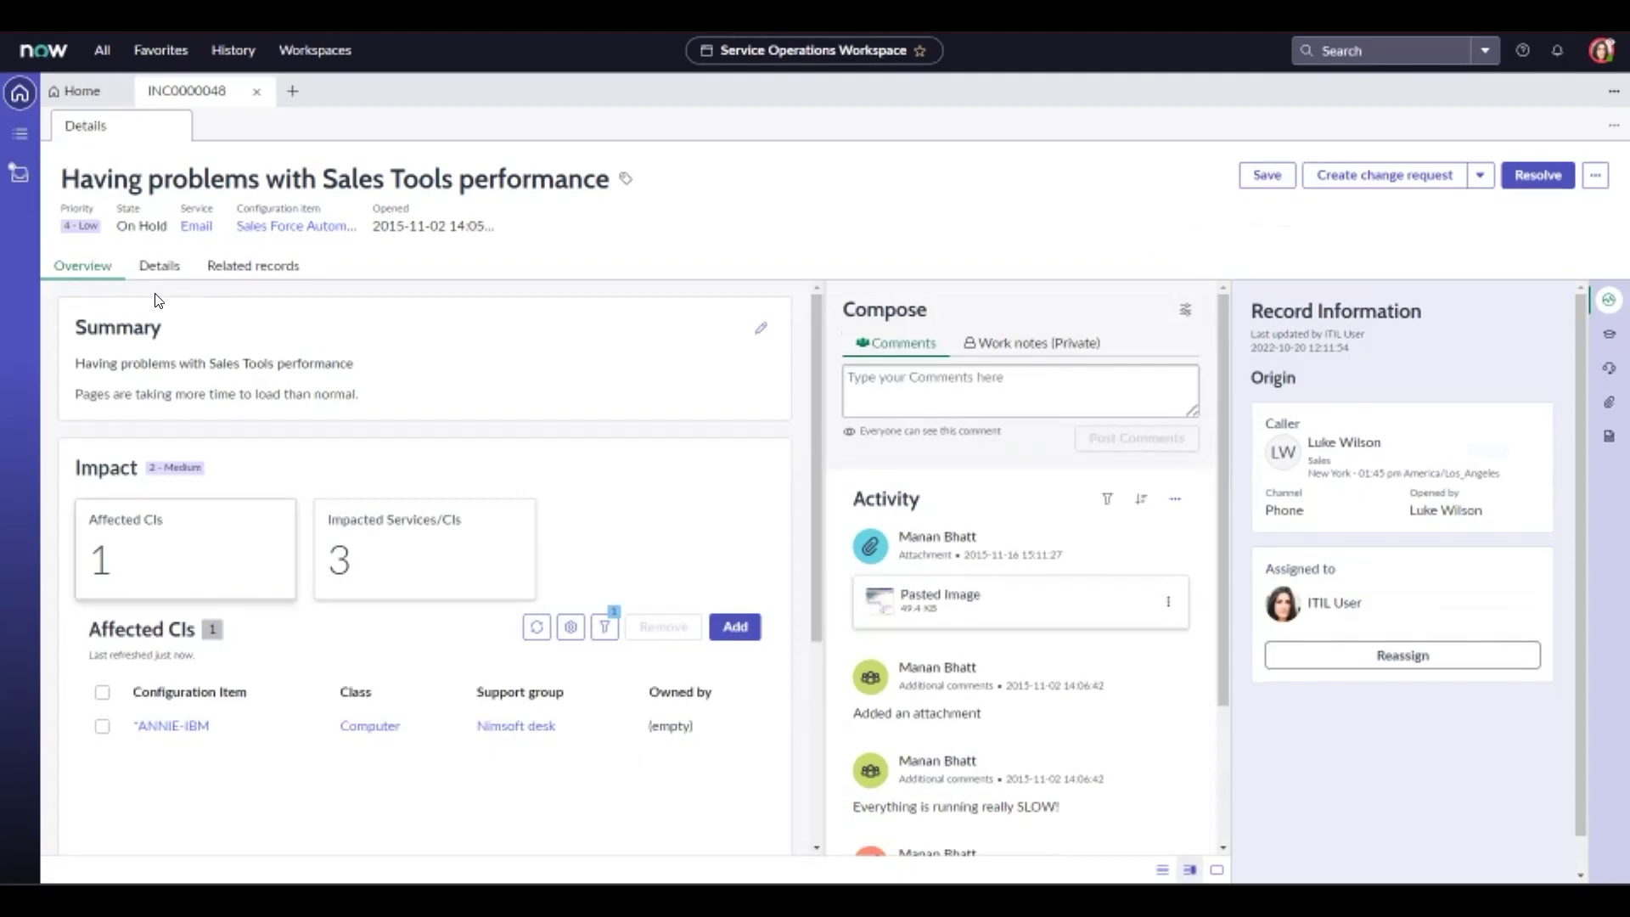
scroll(85, 280, "down", 1)
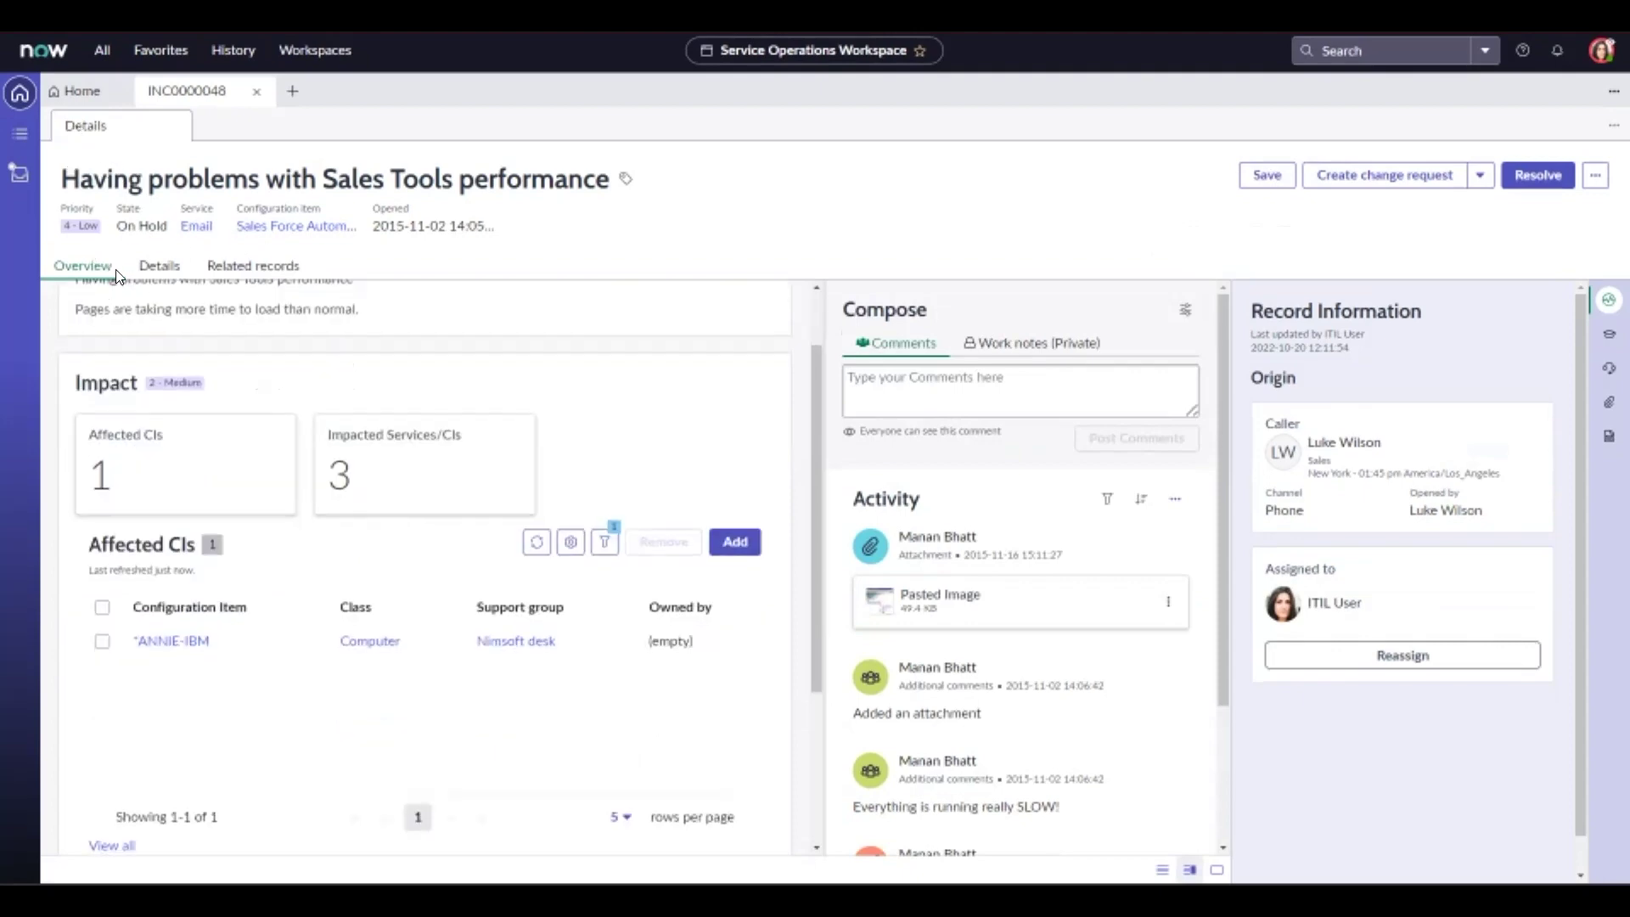
scroll(116, 280, "up", 1)
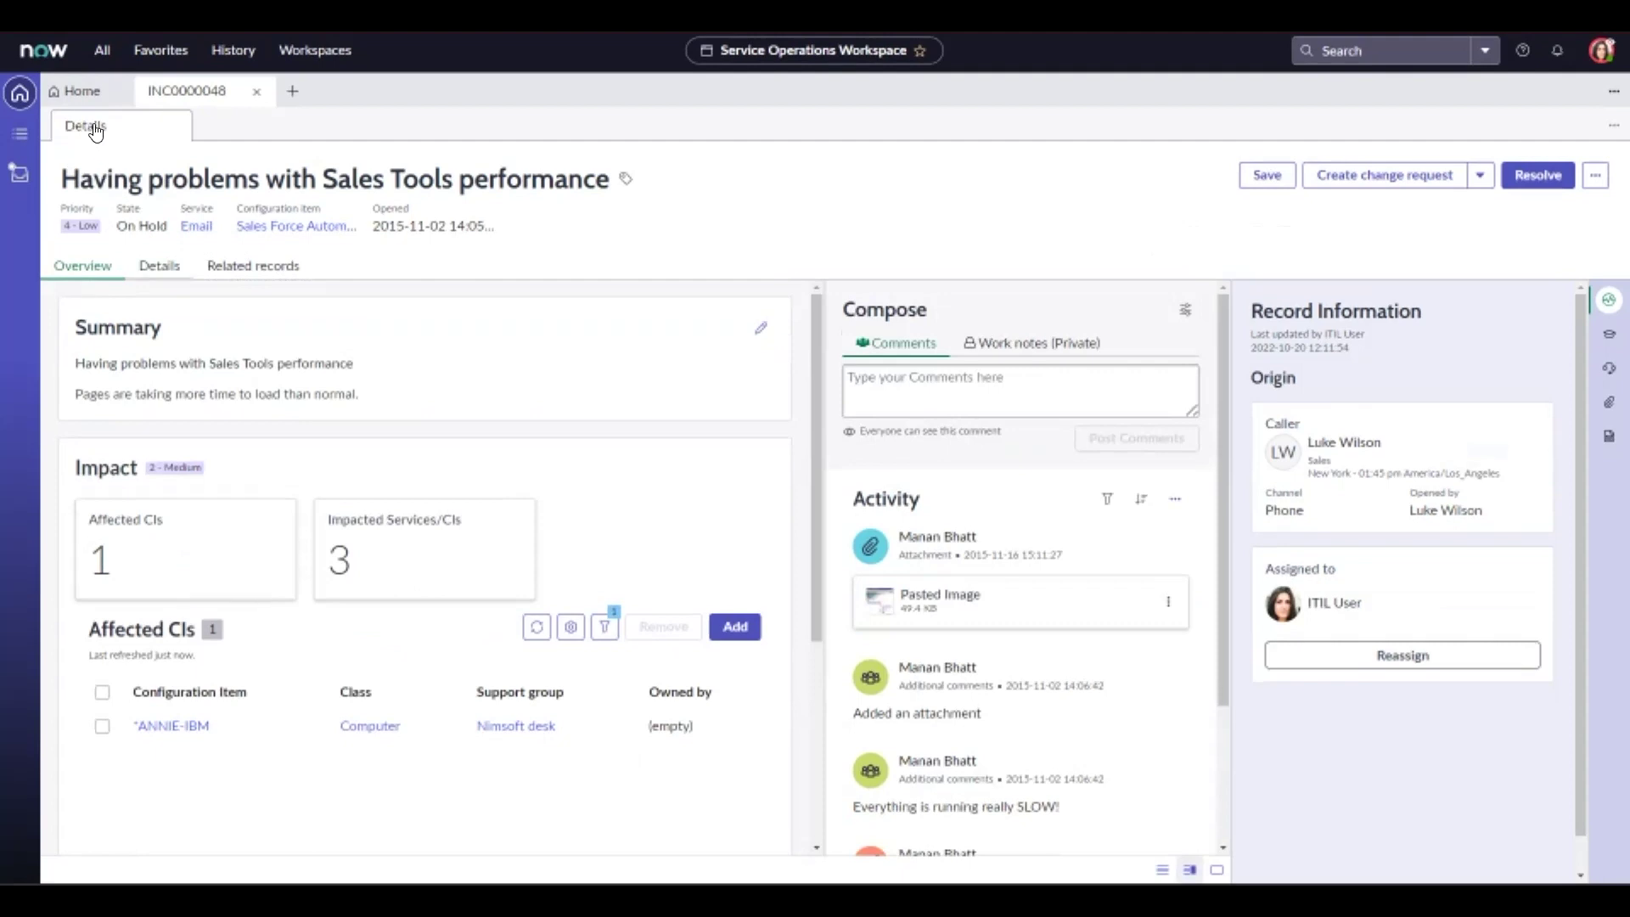
left_click(160, 266)
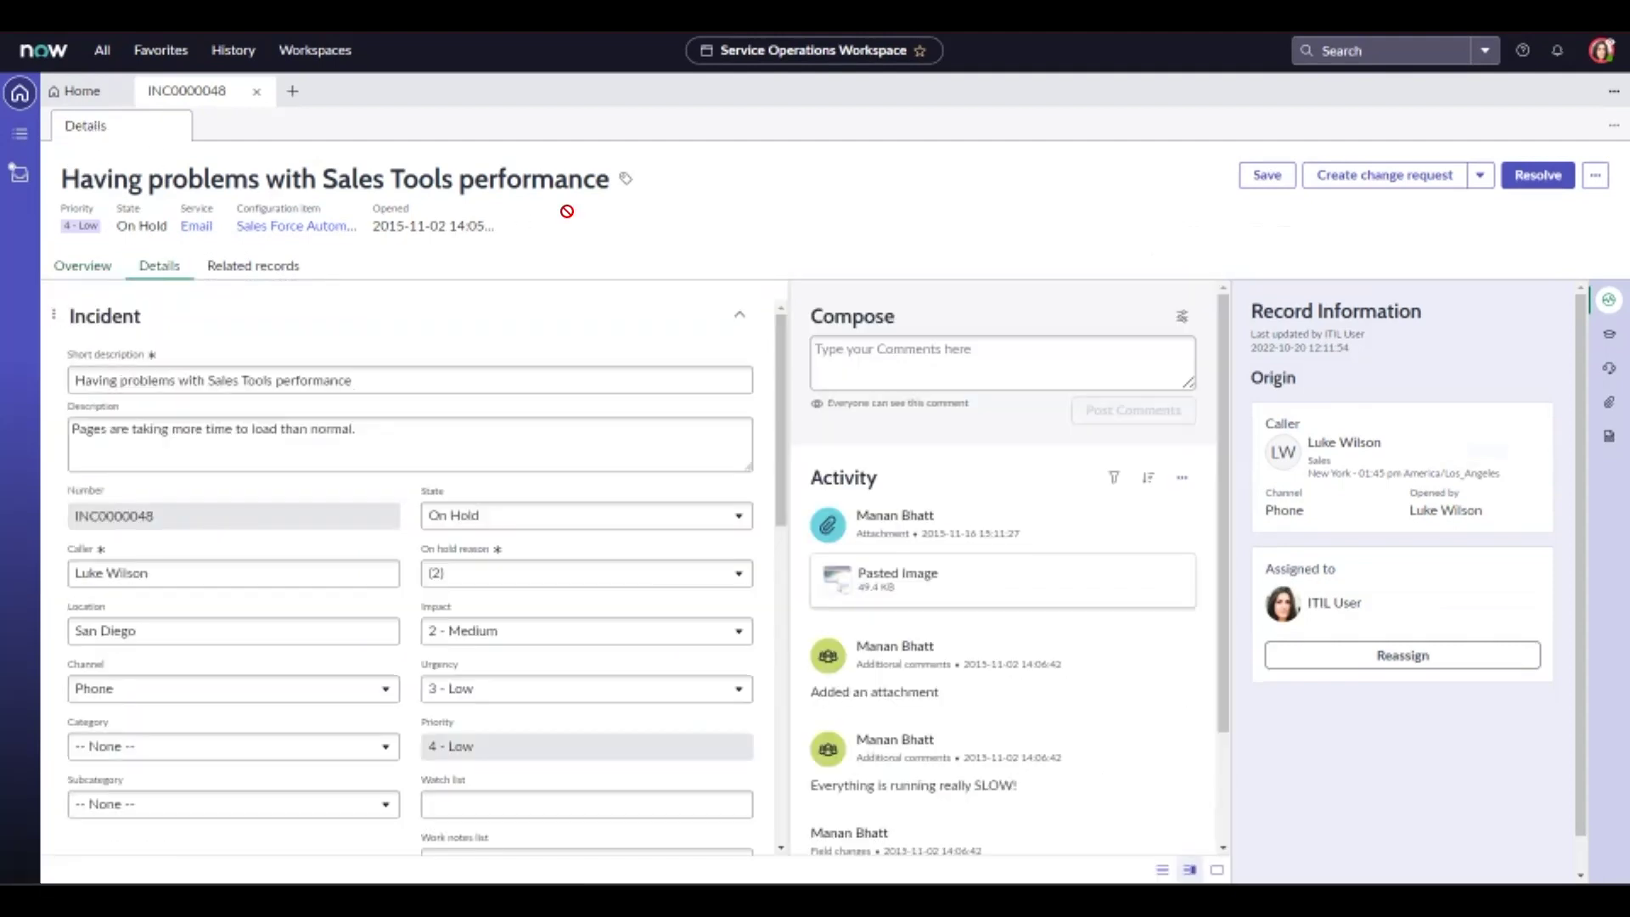
scroll(518, 376, "down", 5)
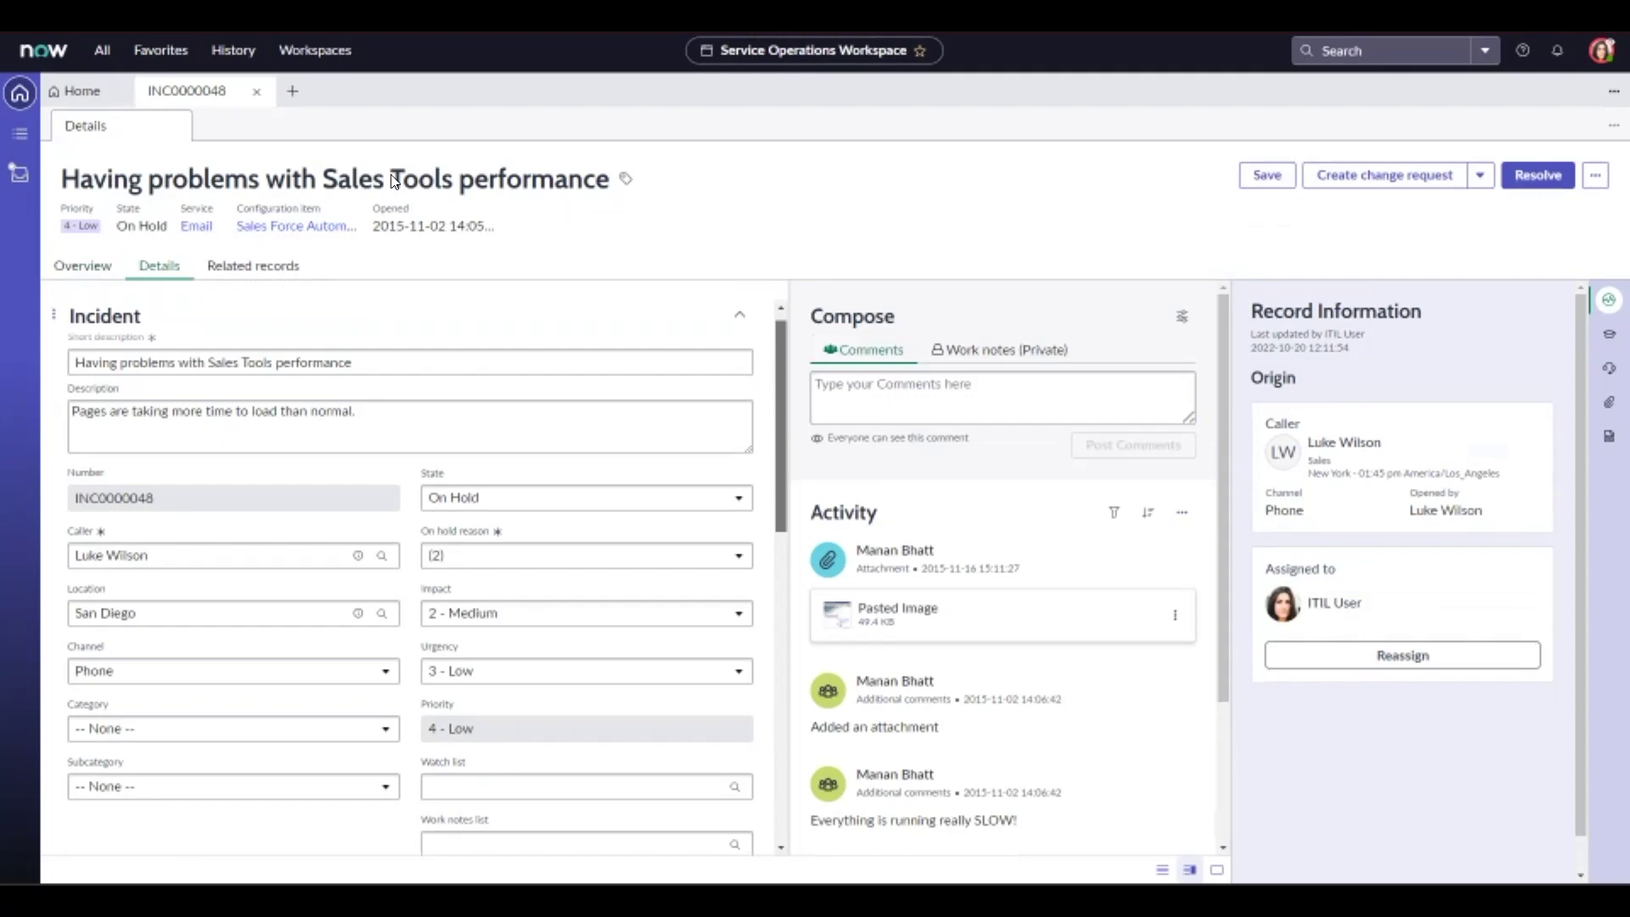
scroll(518, 376, "down", 1)
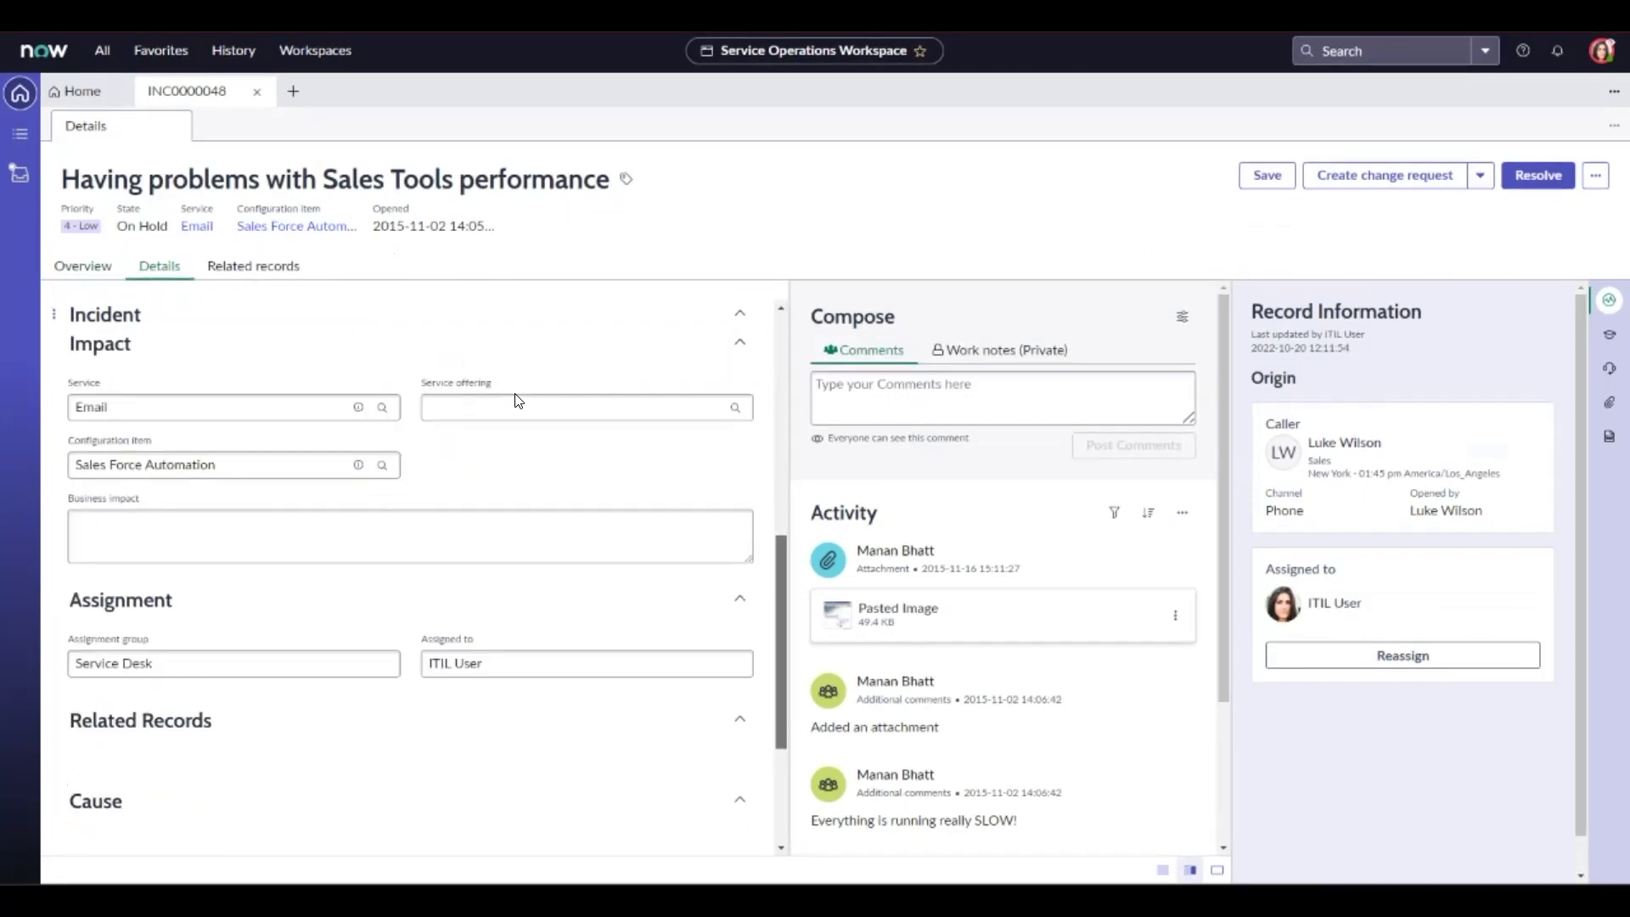
scroll(513, 396, "up", 6)
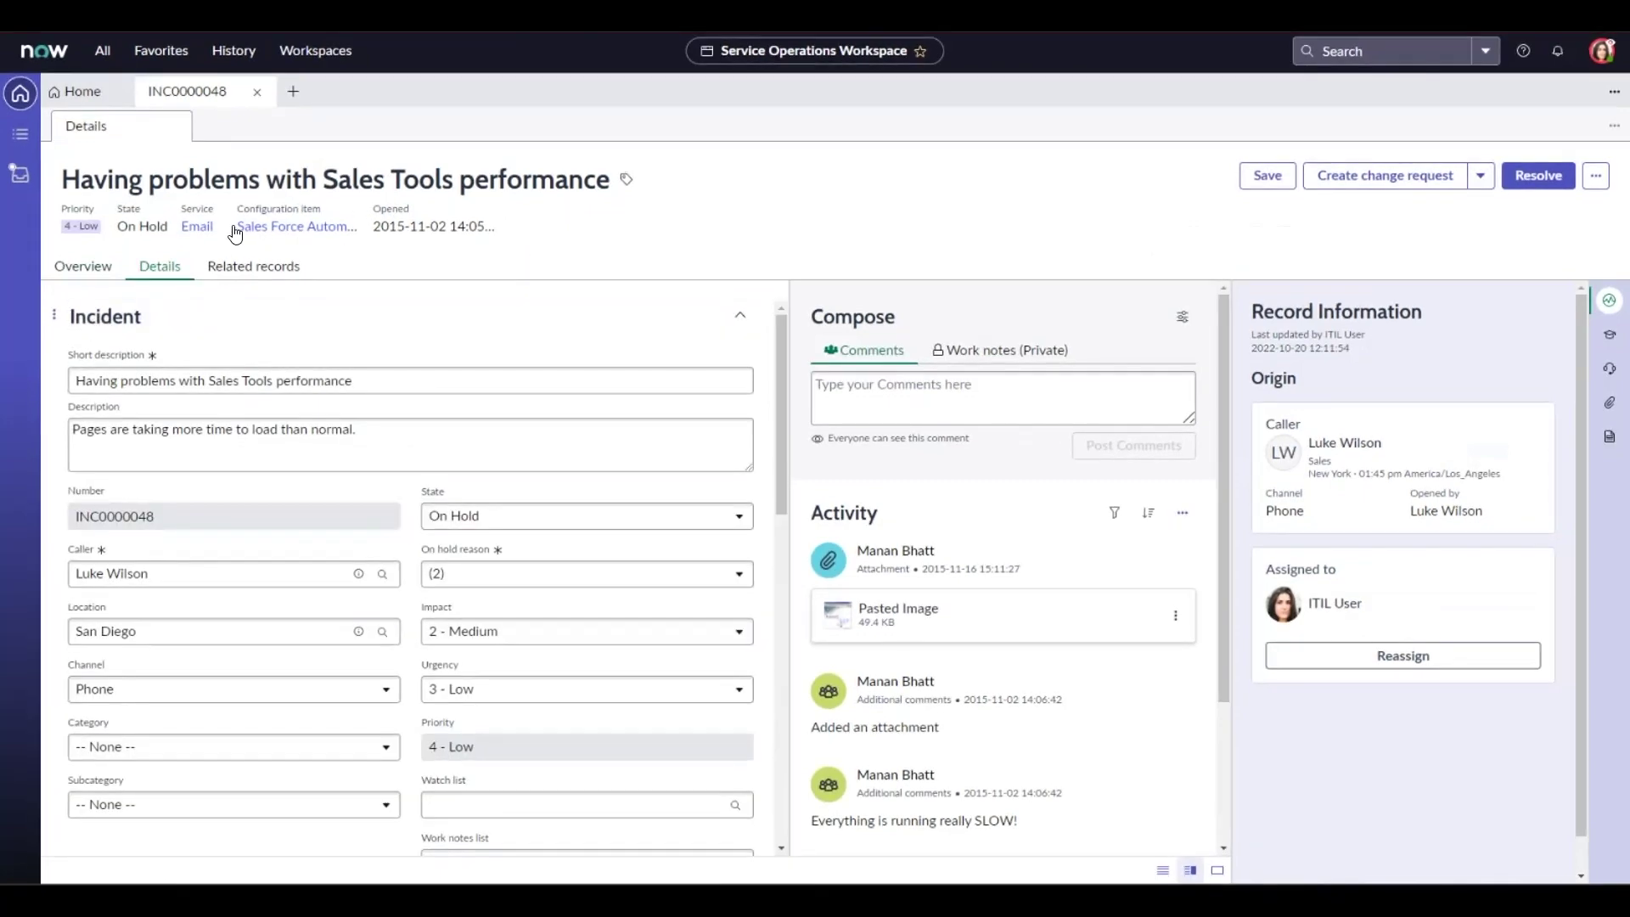
left_click(253, 266)
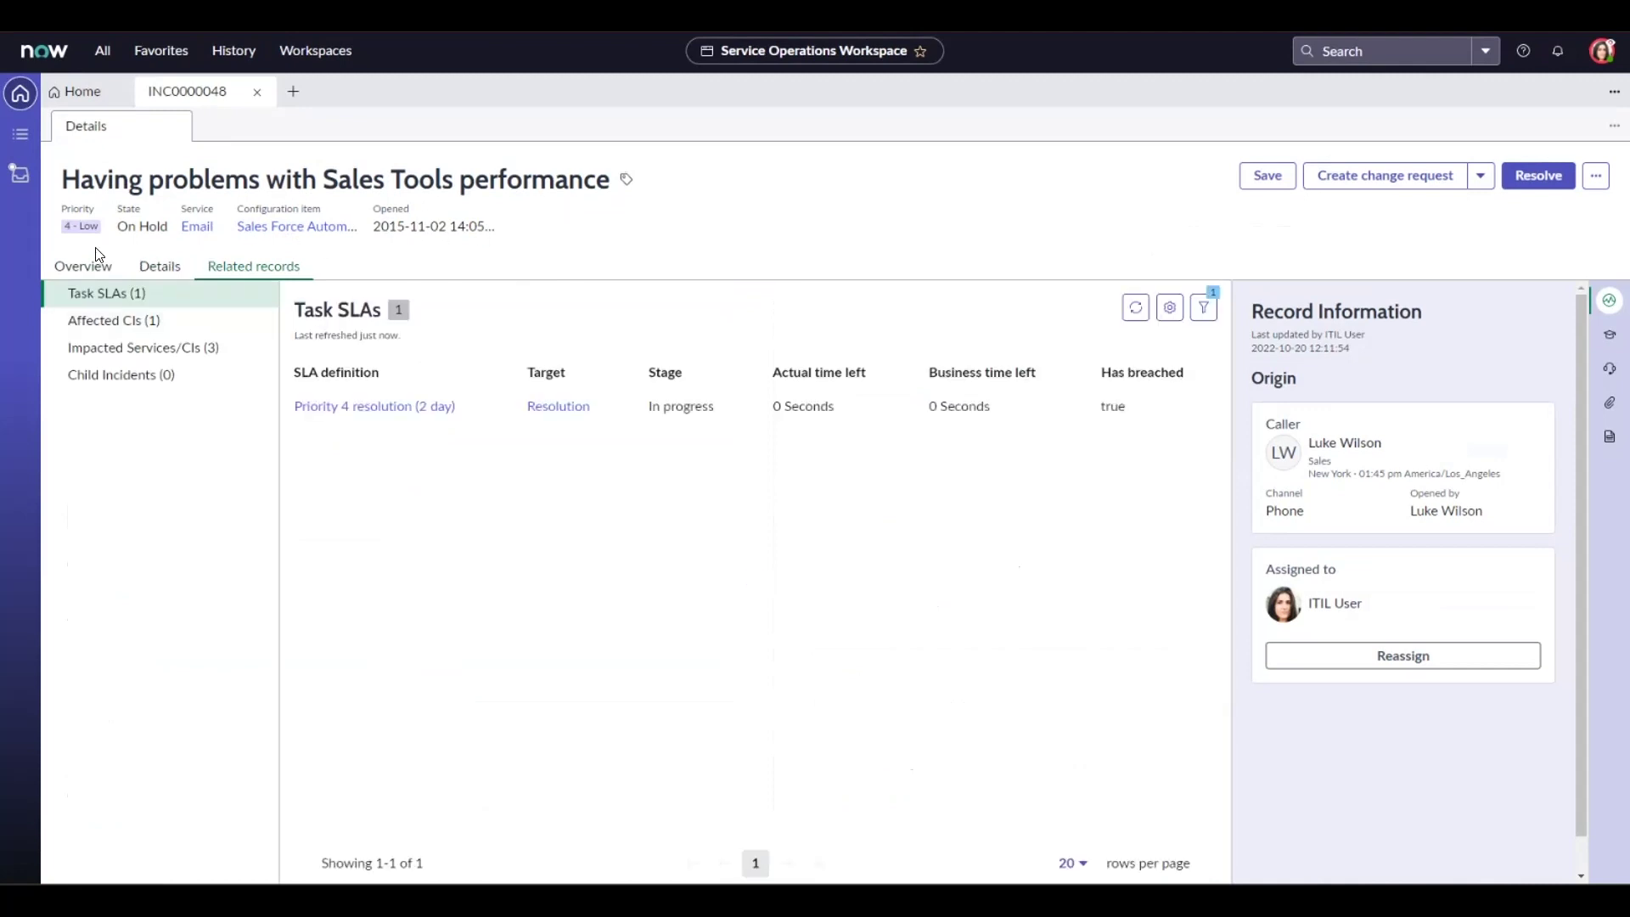
Check the affected CIs and impacted services, then set the Overview composer to Work notes (Private)
left_click(93, 320)
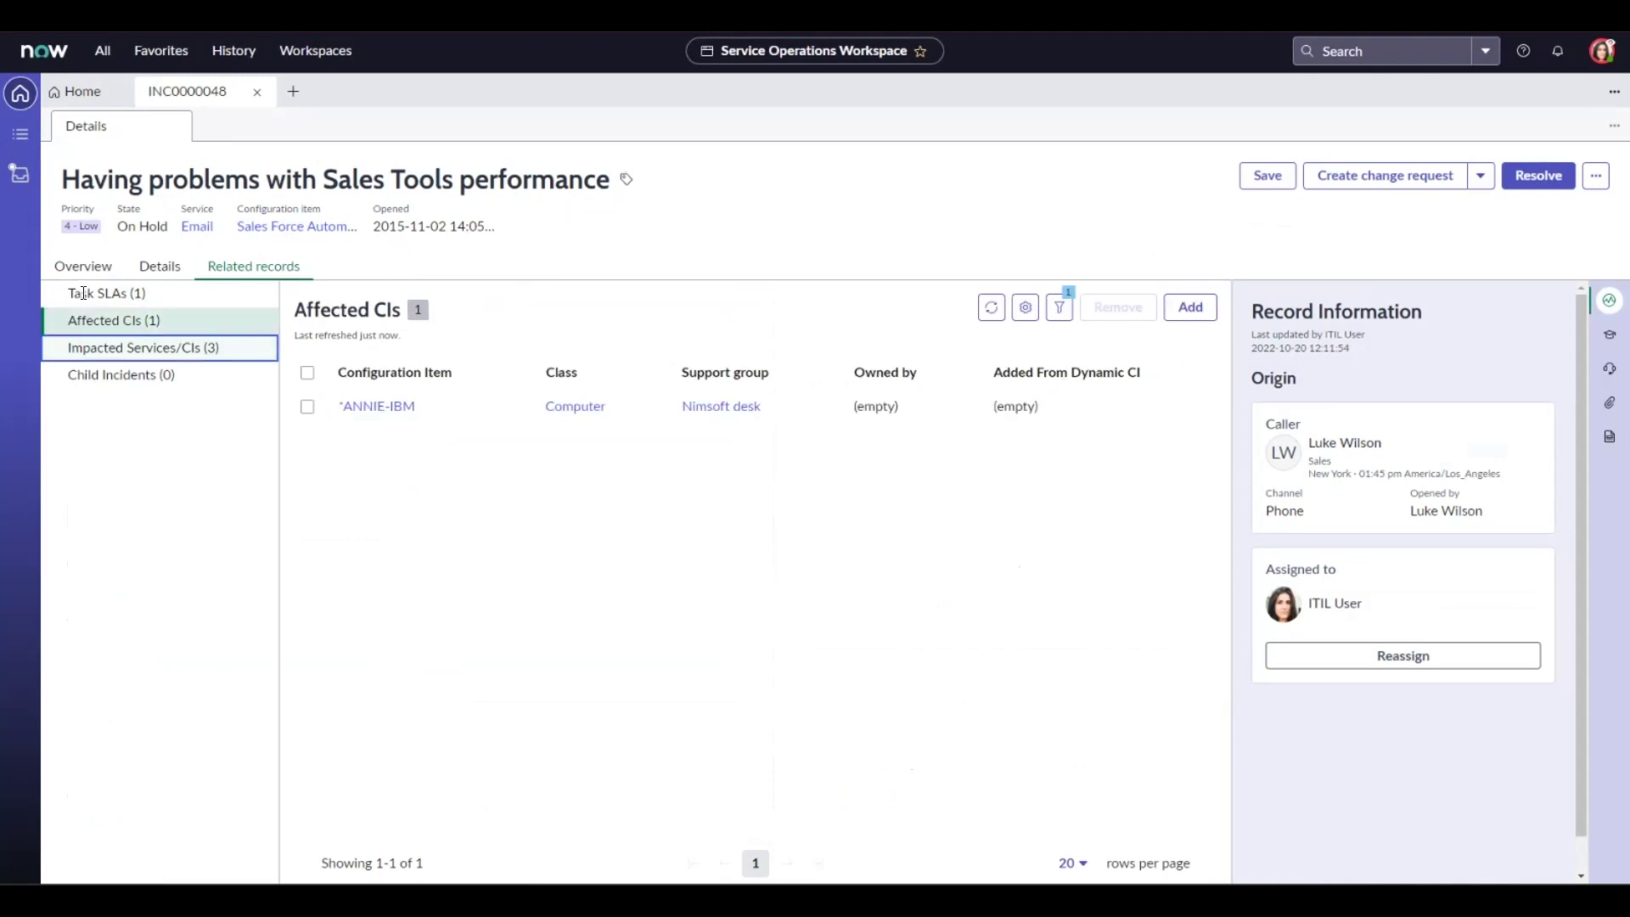
left_click(103, 348)
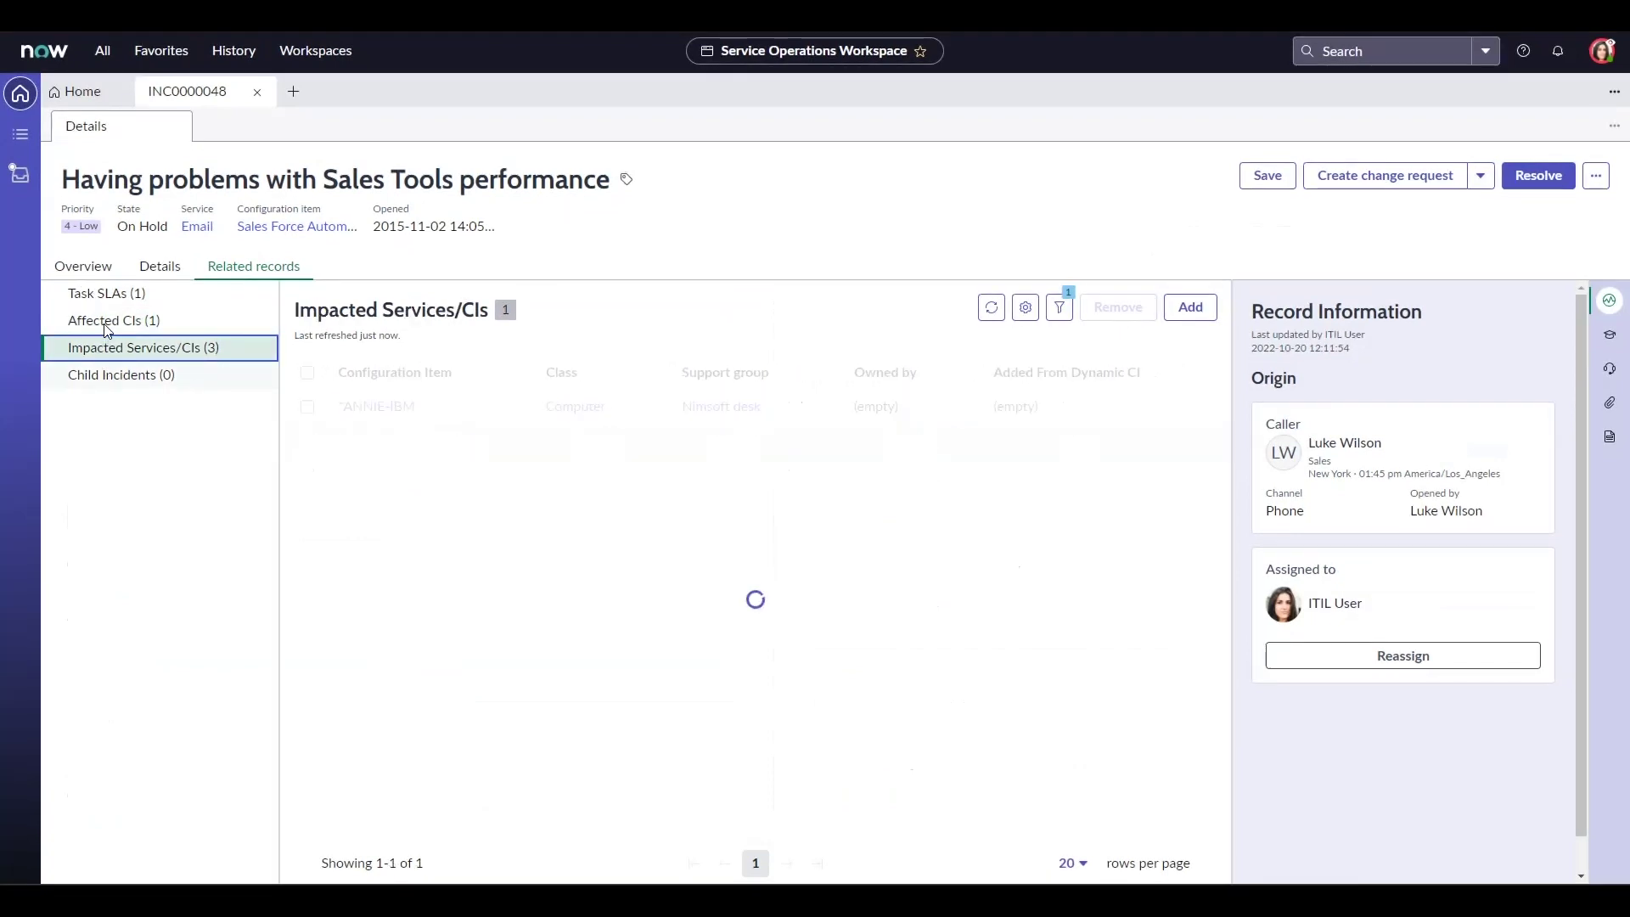
left_click(89, 267)
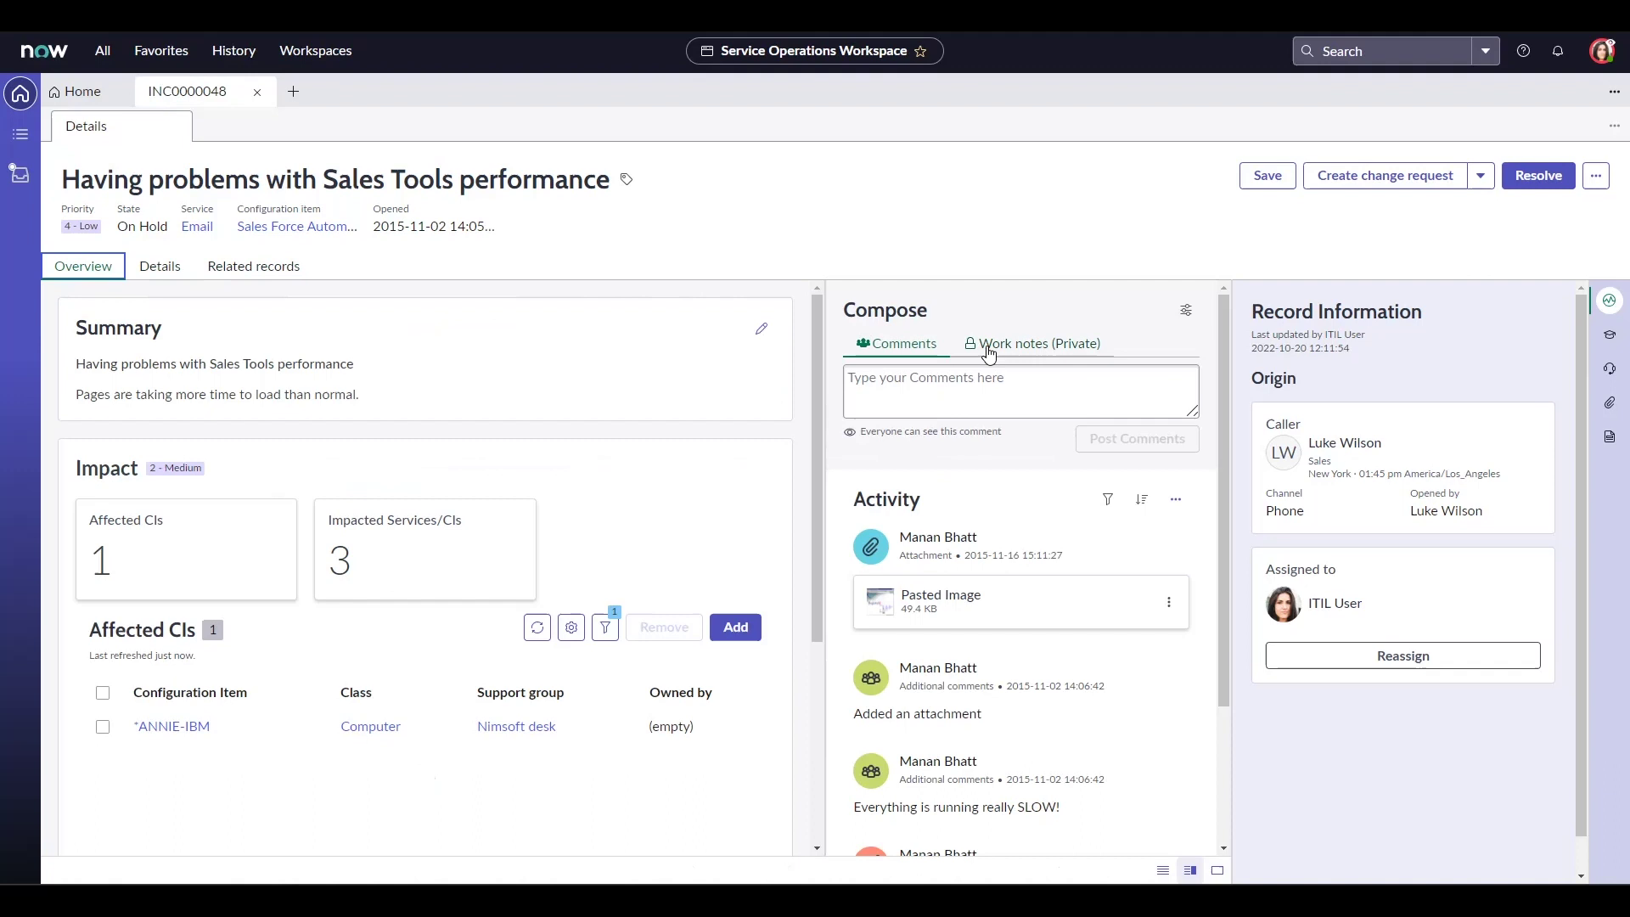
left_click(993, 367)
left_click(993, 345)
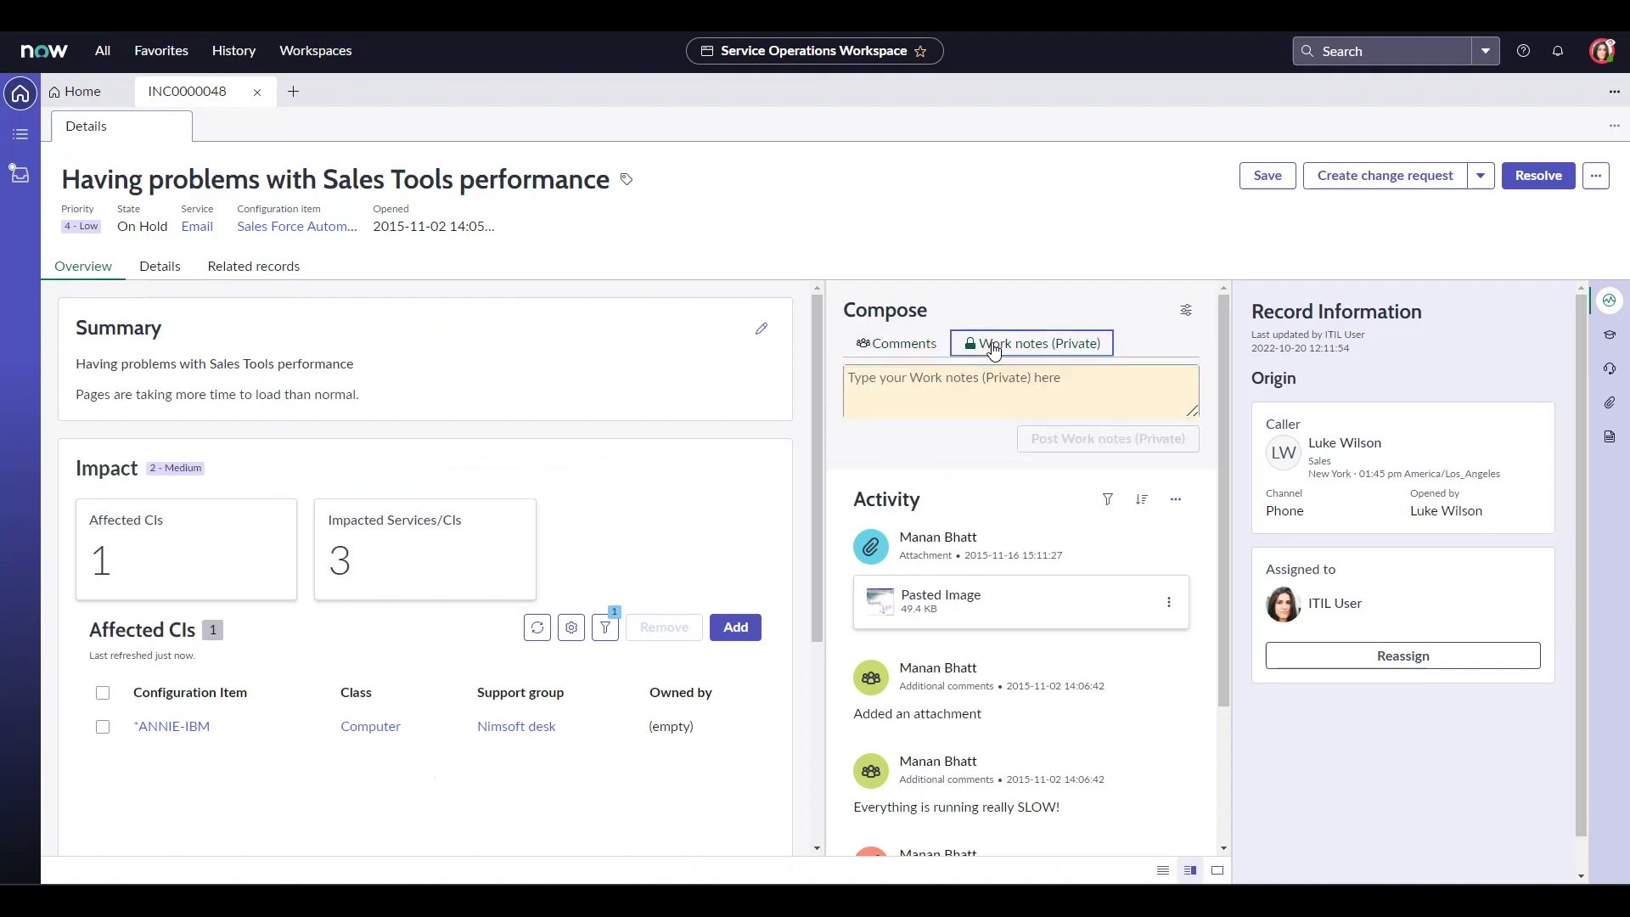
left_click(925, 383)
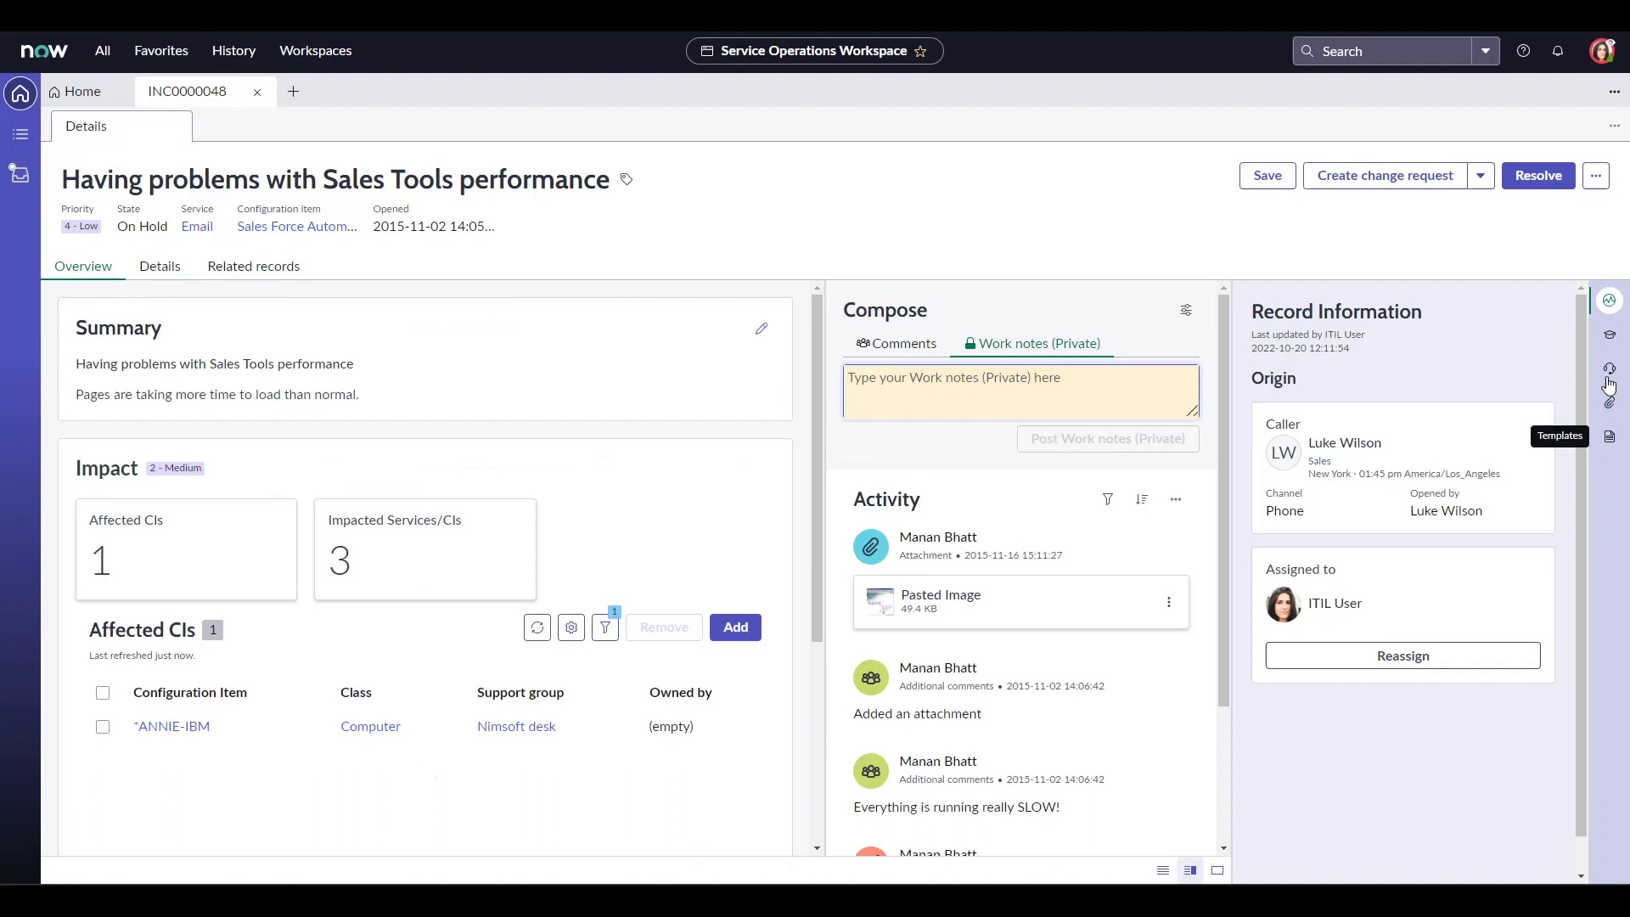
Open Agent Assist from the record sidebar and filter its sources to Incidents, then Outages
left_click(1609, 304)
left_click(1609, 304)
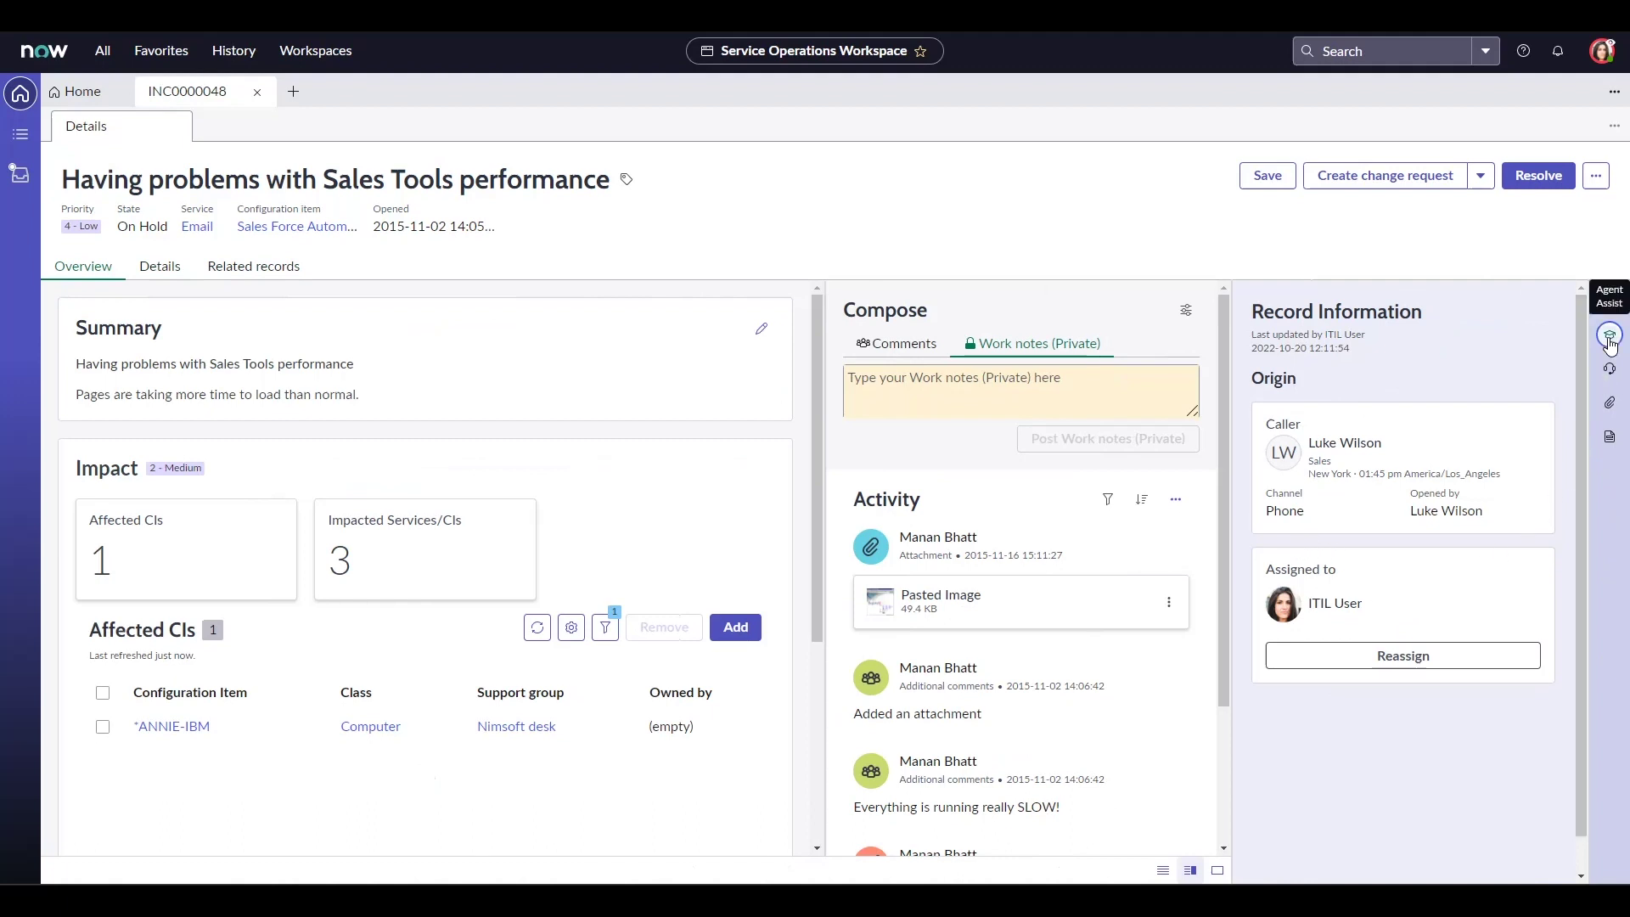
left_click(1611, 342)
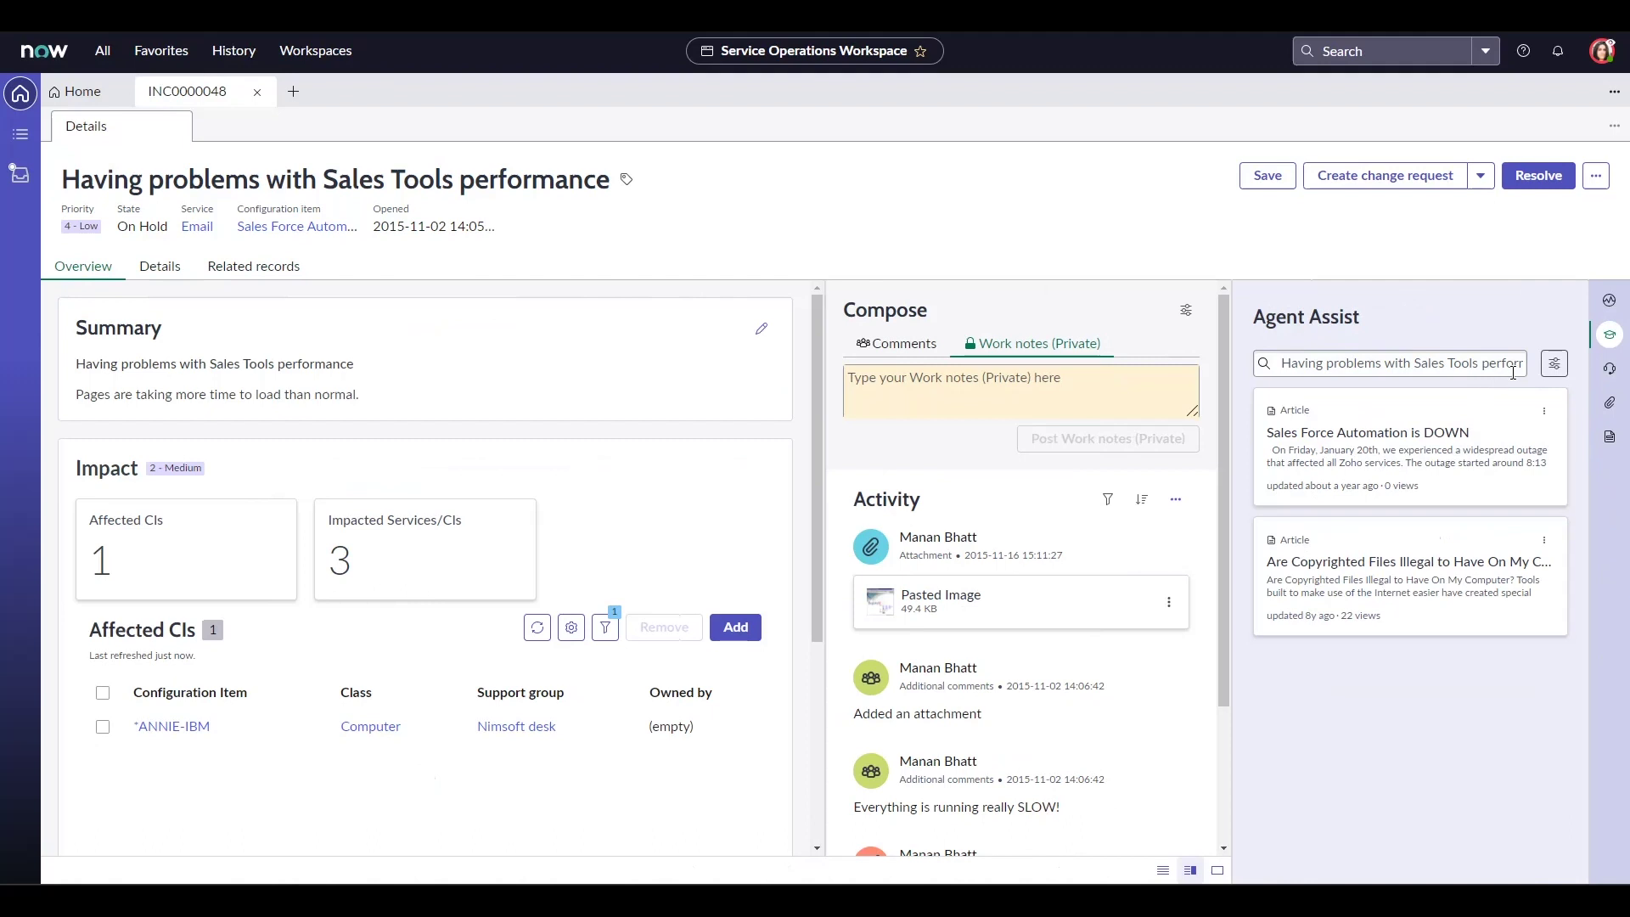
left_click(1555, 363)
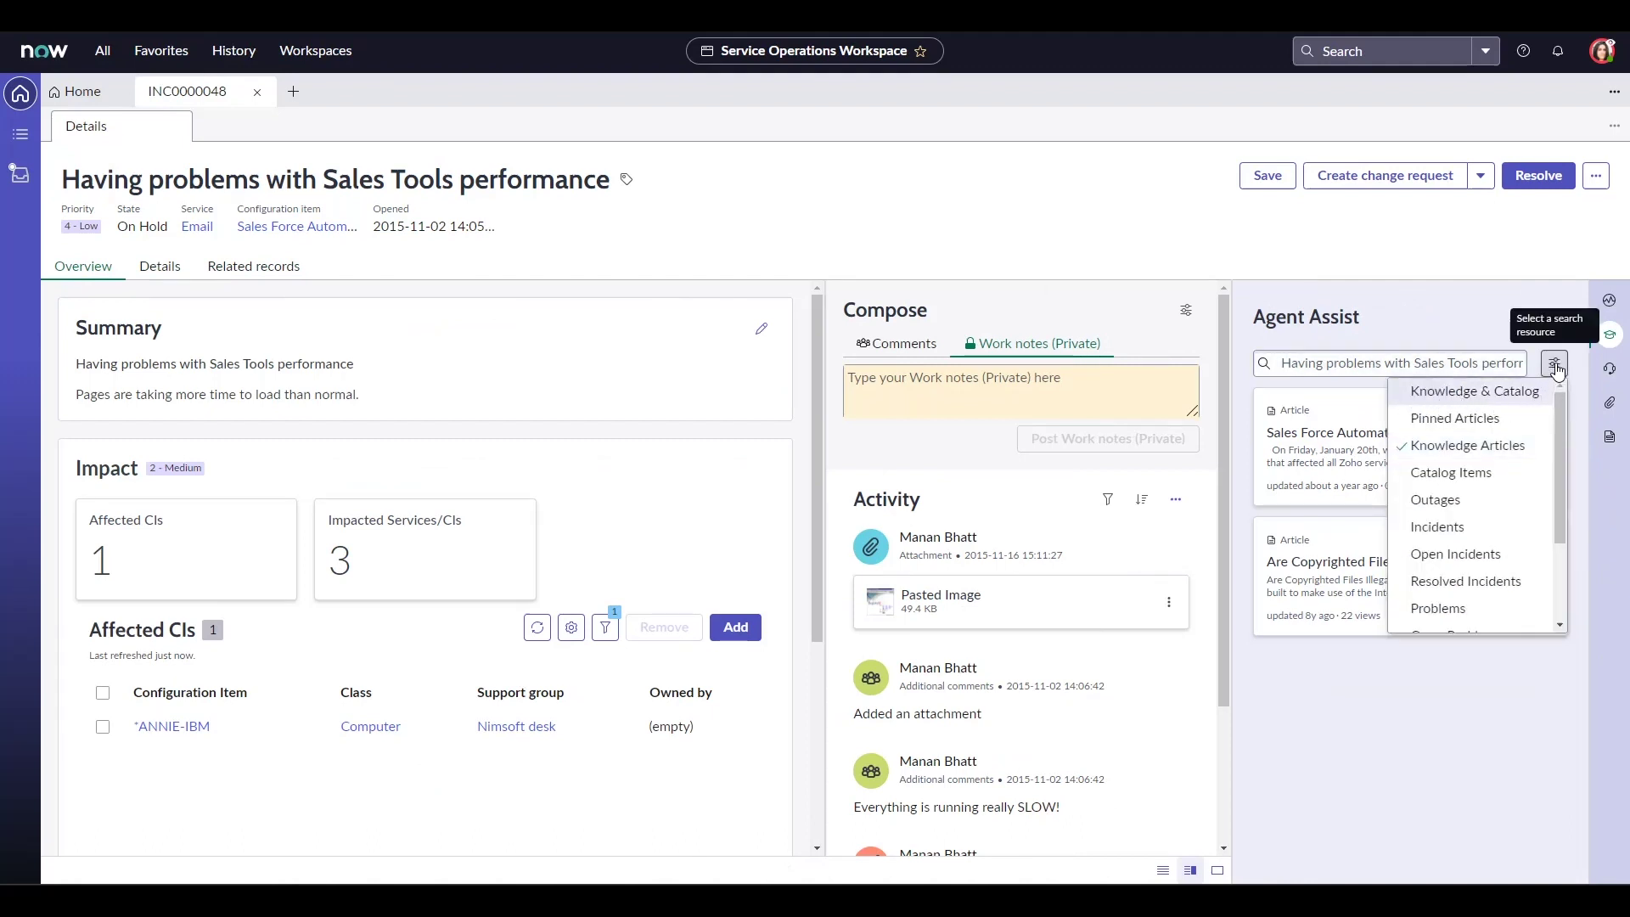
mouse_move(1561, 408)
left_mouse_down()
mouse_move(1552, 485)
mouse_move(1560, 401)
left_mouse_up()
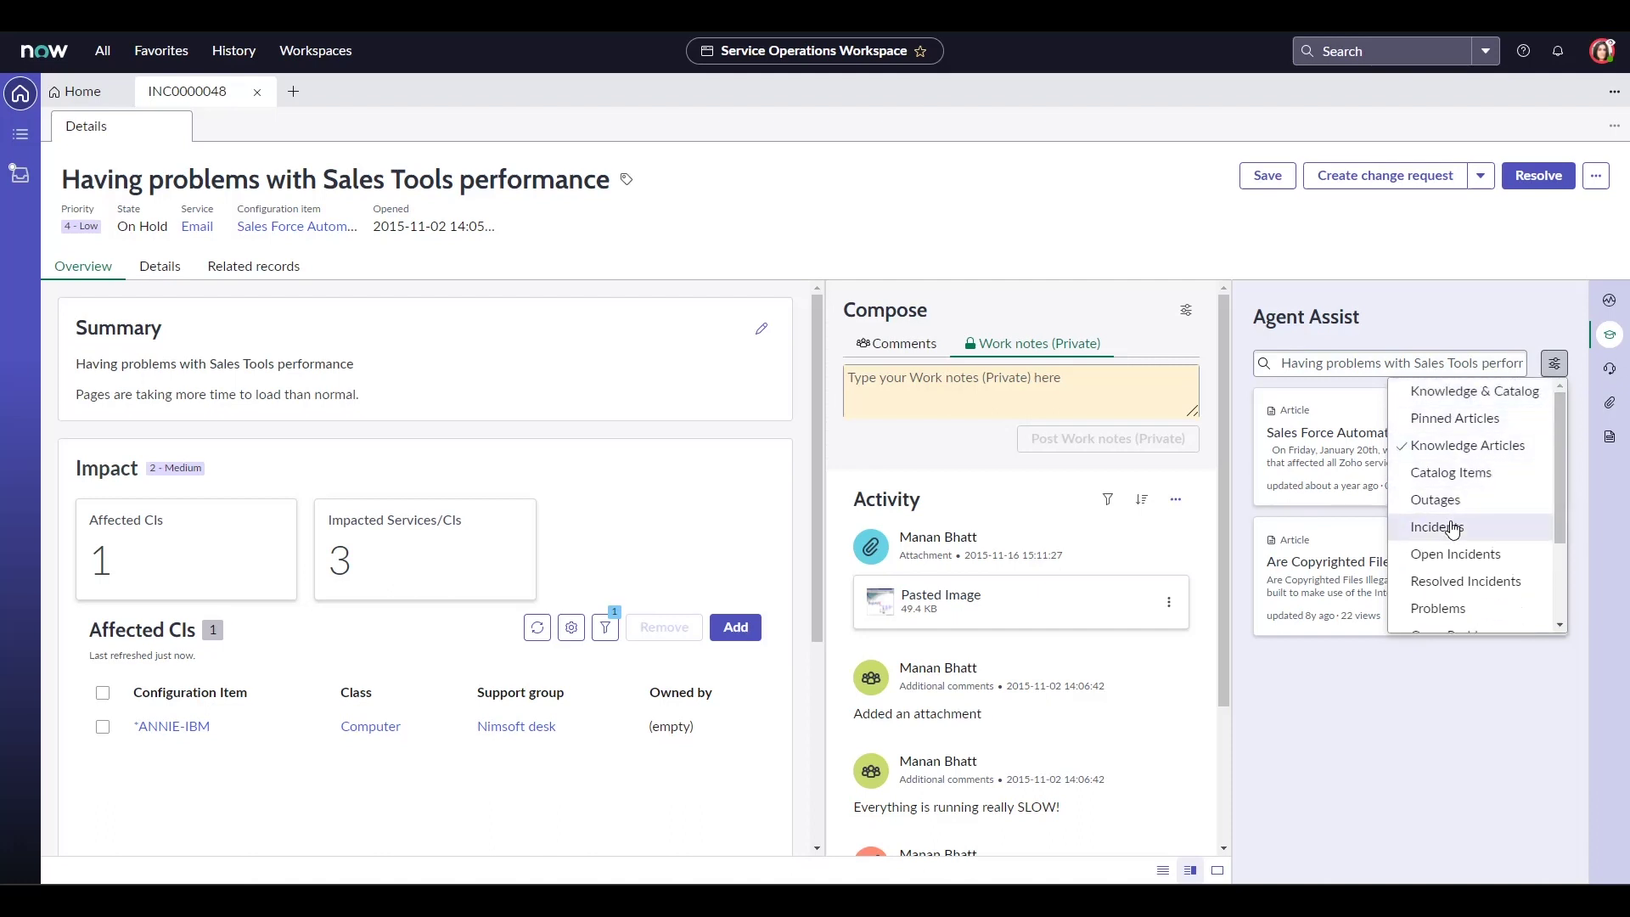
left_click(1460, 524)
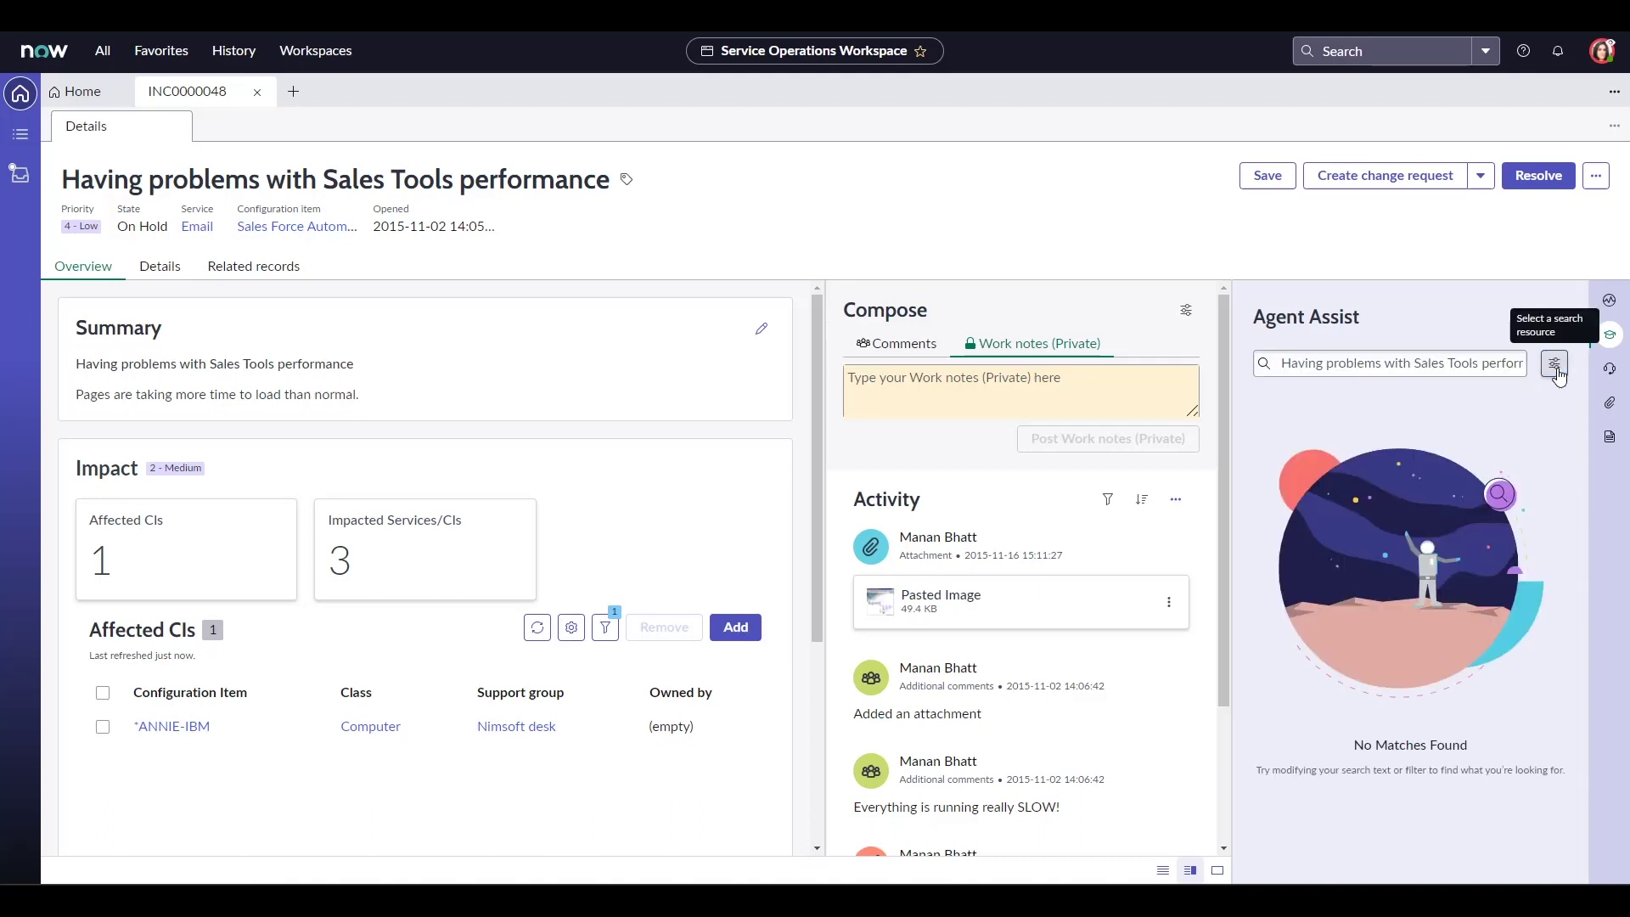
left_click(1553, 365)
left_click(1478, 501)
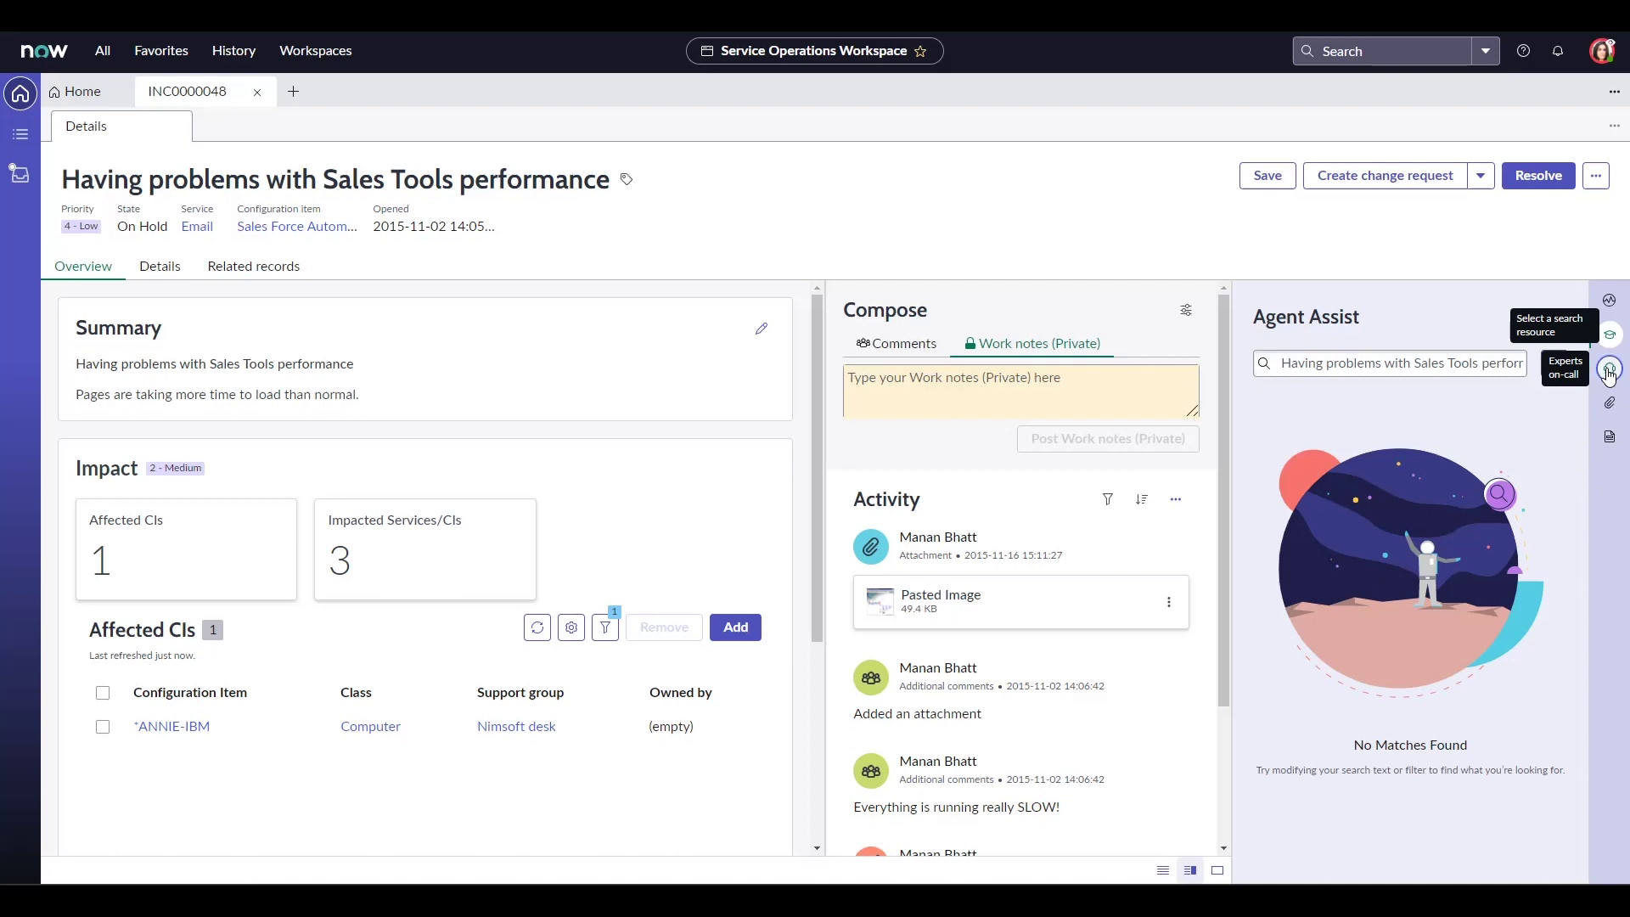
View an on-call expert's contact details, then return to the Experts on-call list
left_click(1610, 372)
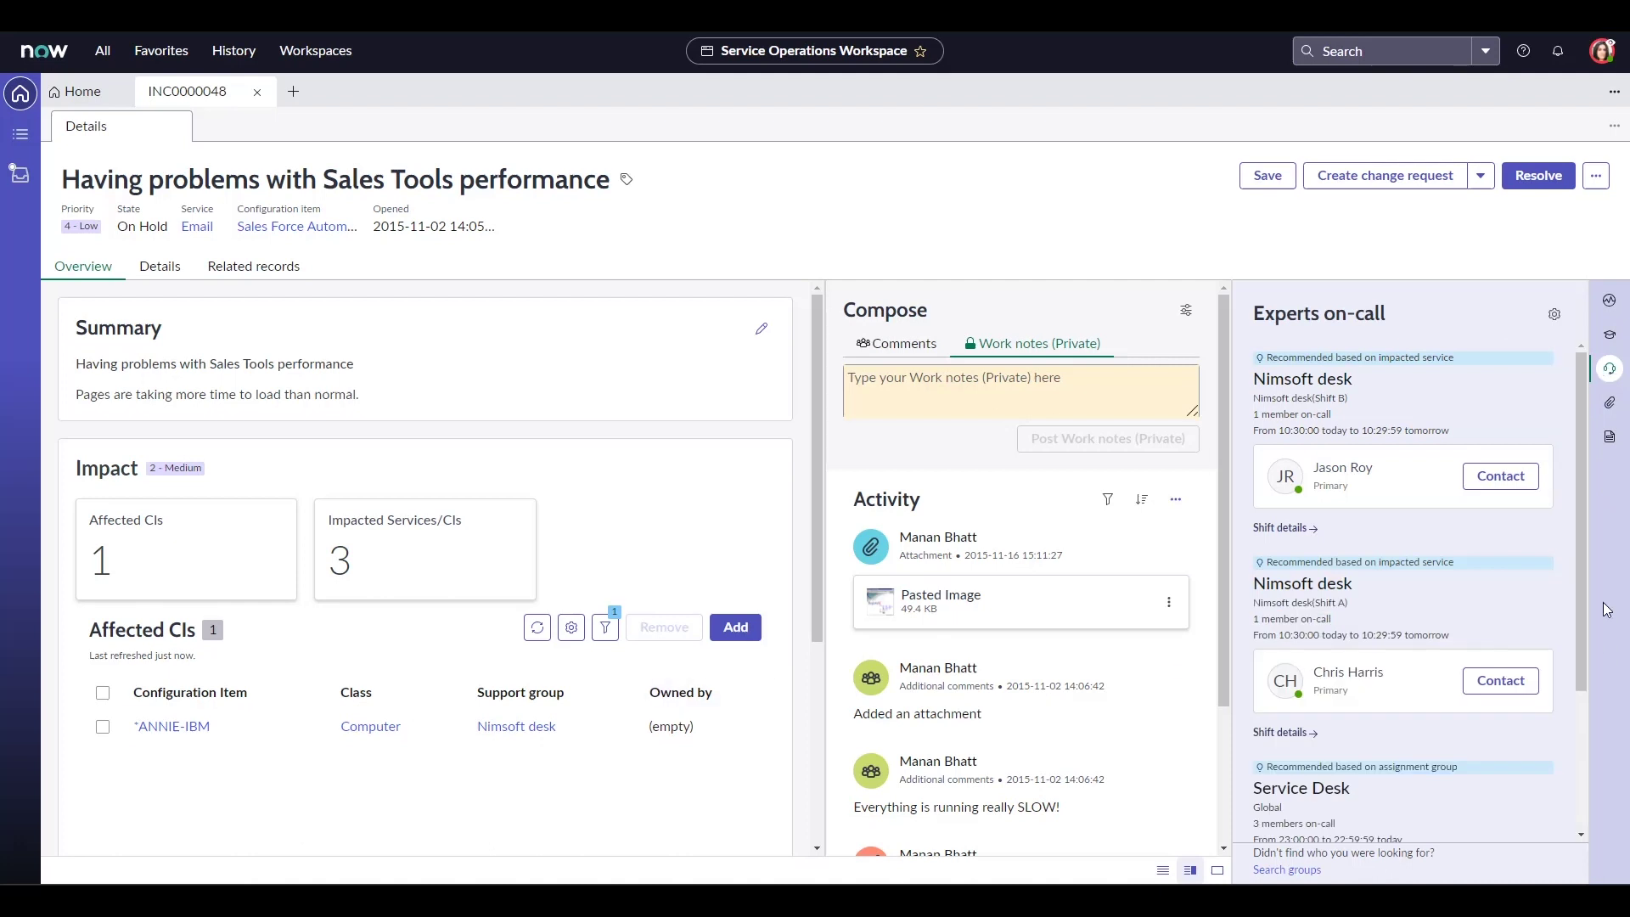
left_click(1513, 489)
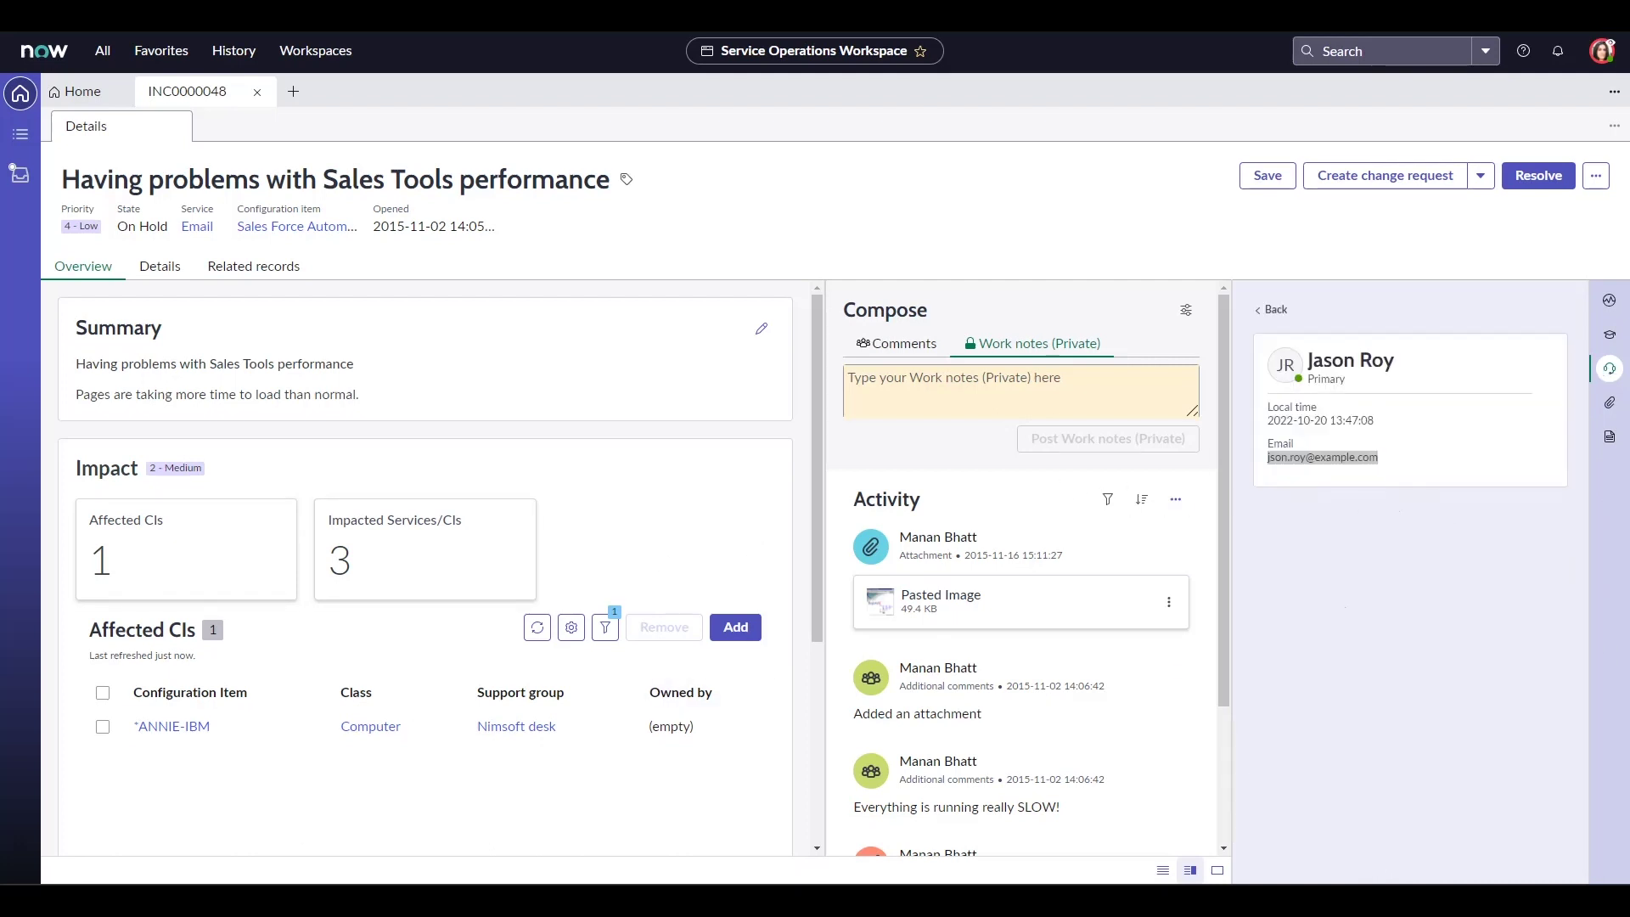
left_click(1438, 467)
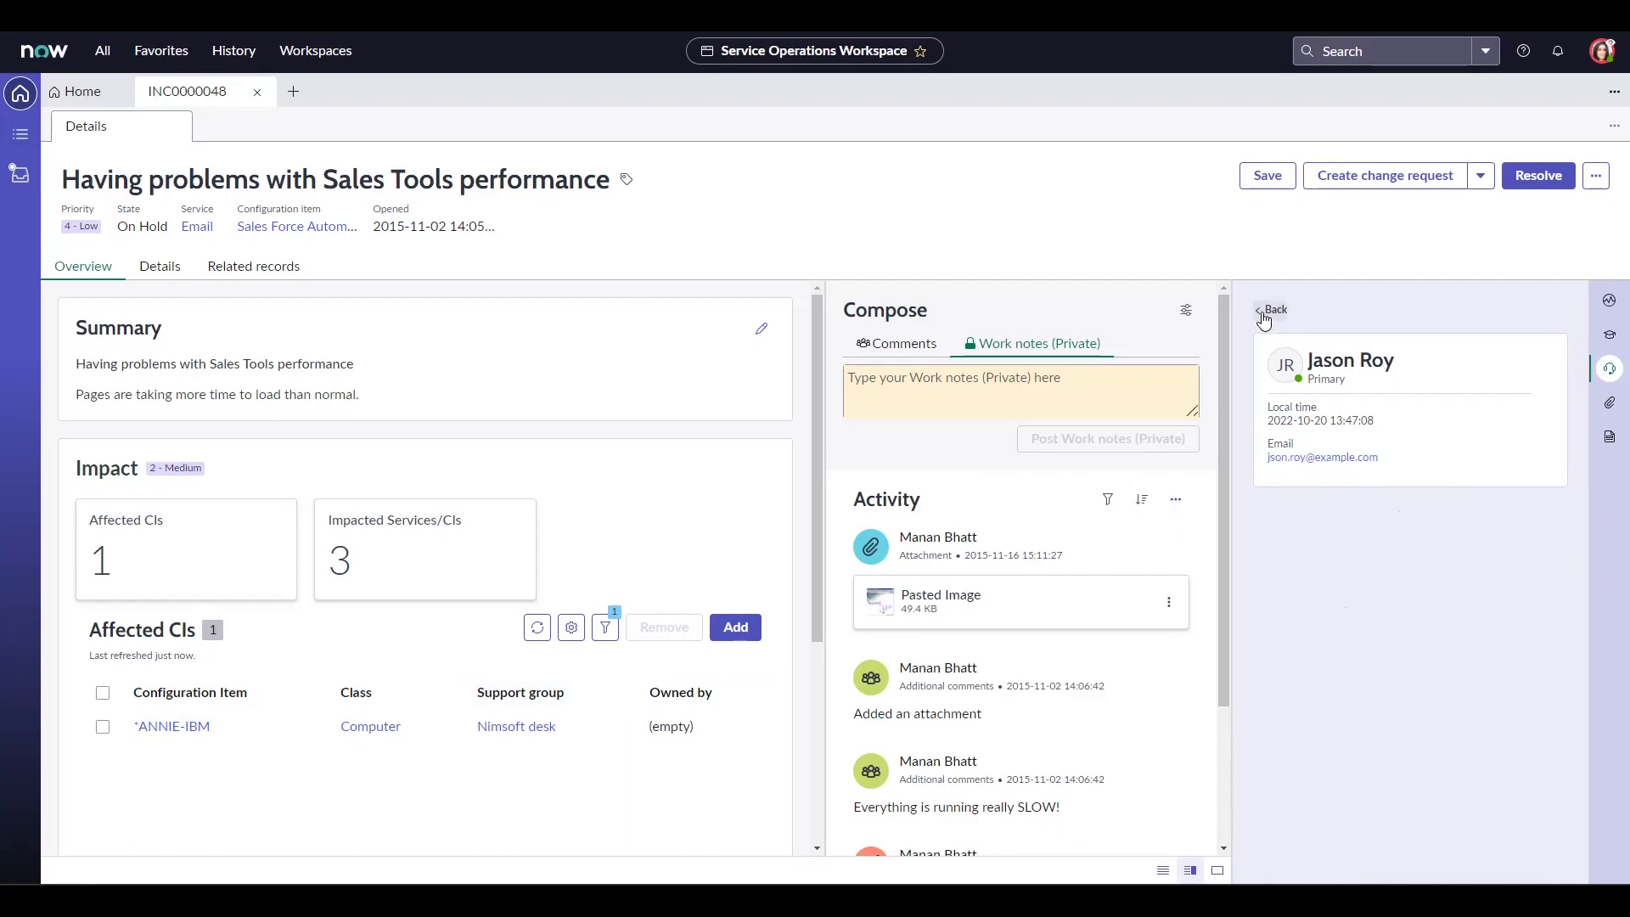
left_click(1270, 310)
Check the incident's attachments, then show only My Templates in the Templates panel
left_click(1611, 411)
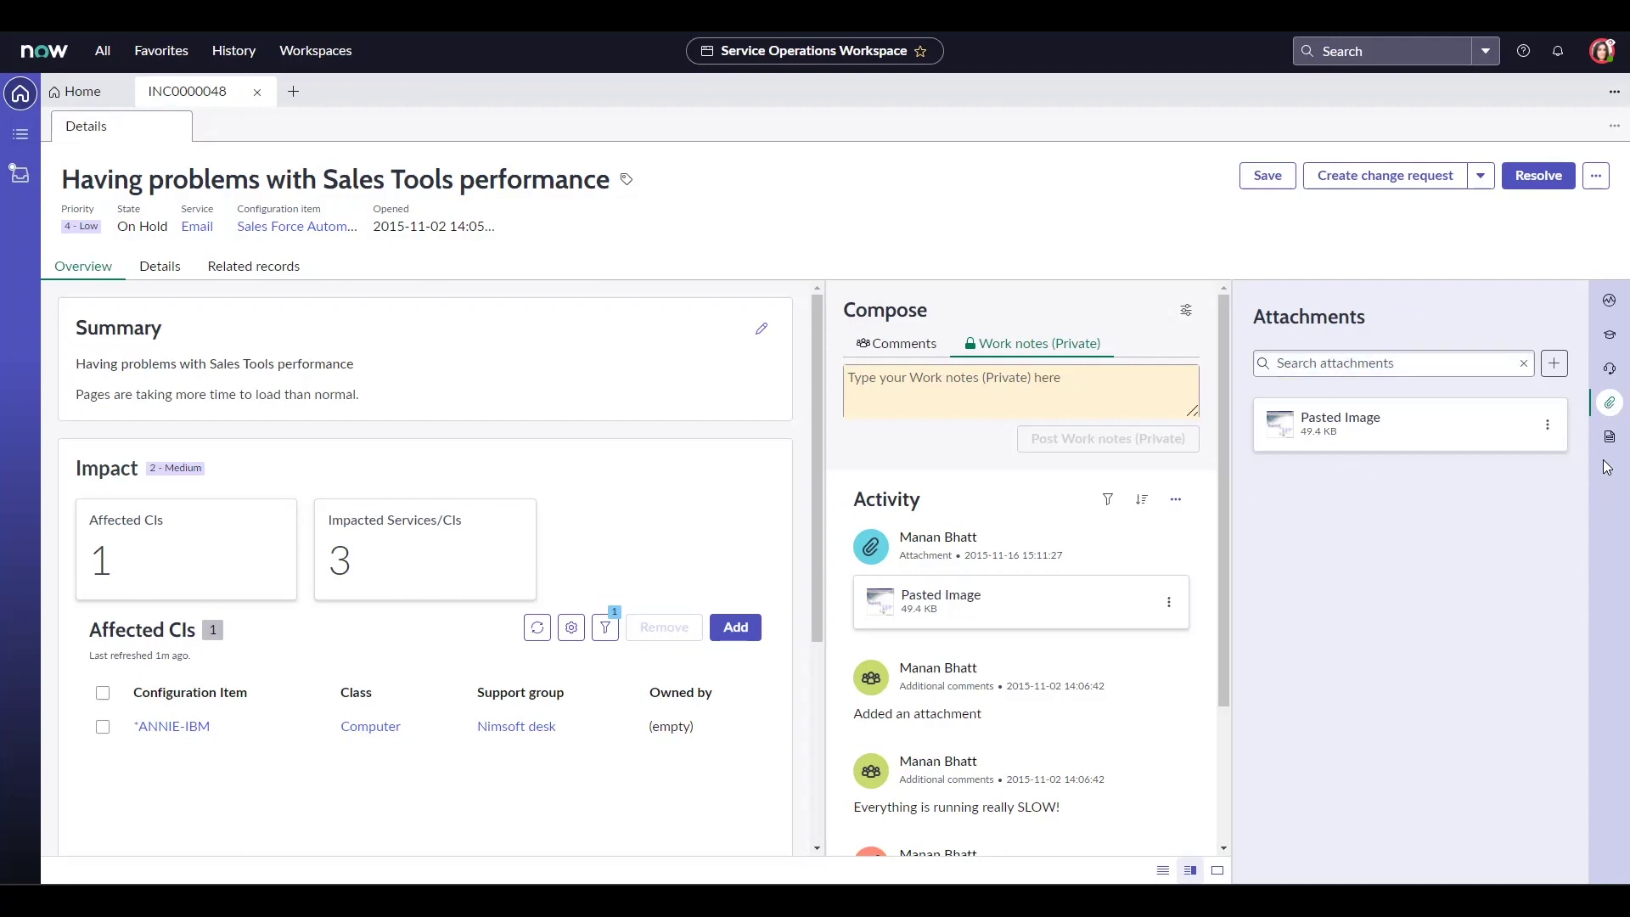
left_click(1609, 437)
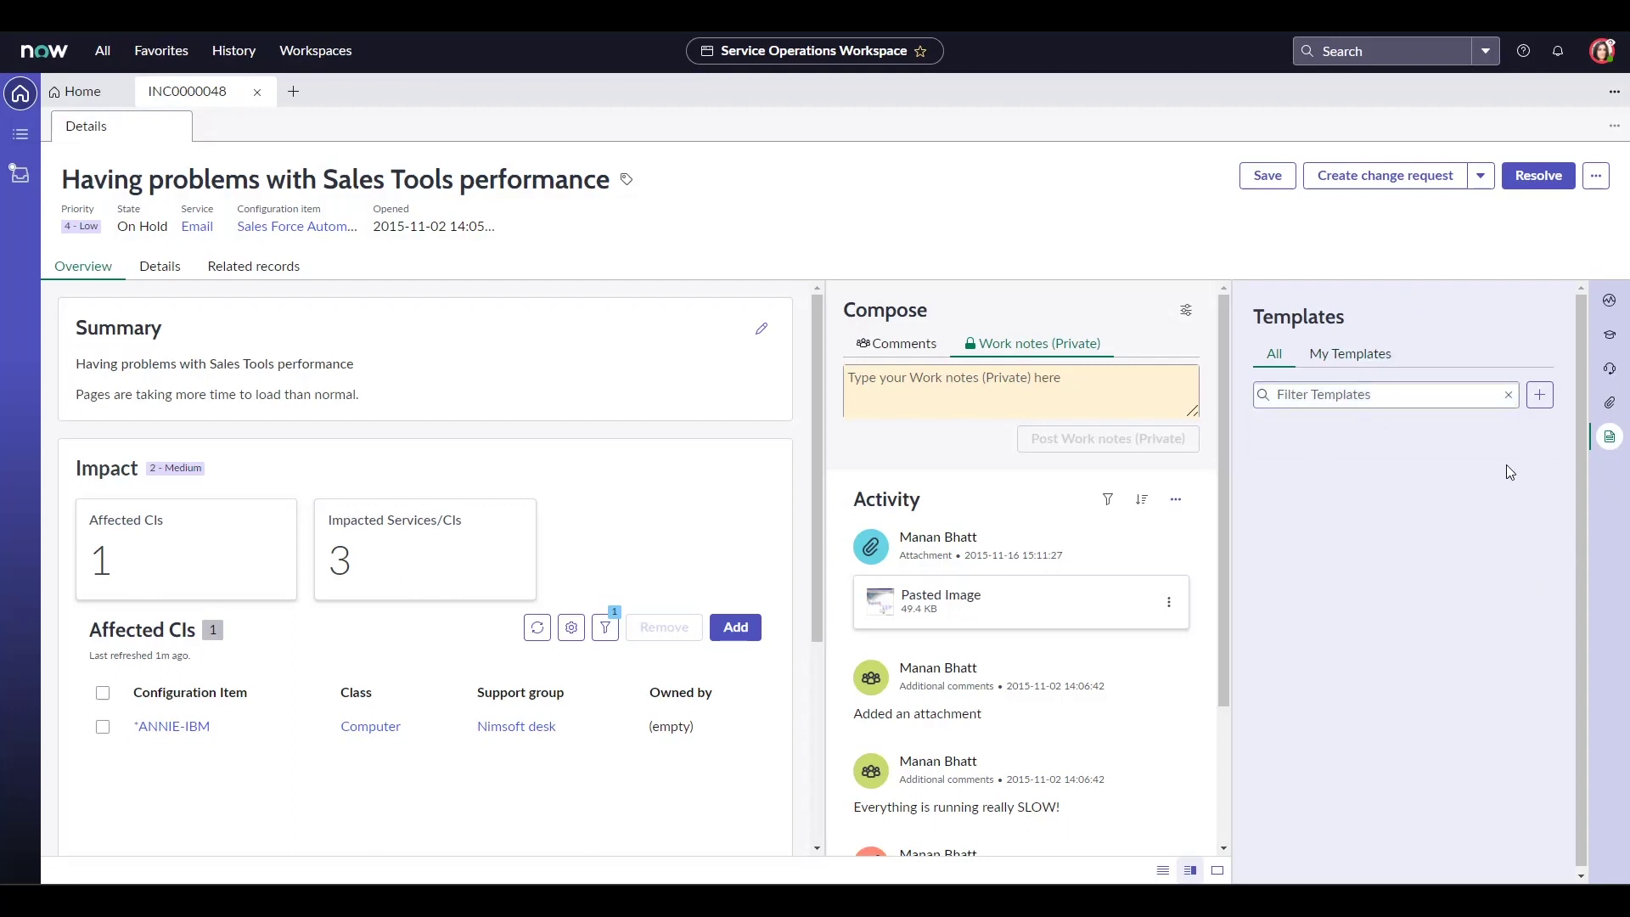
left_click(1363, 364)
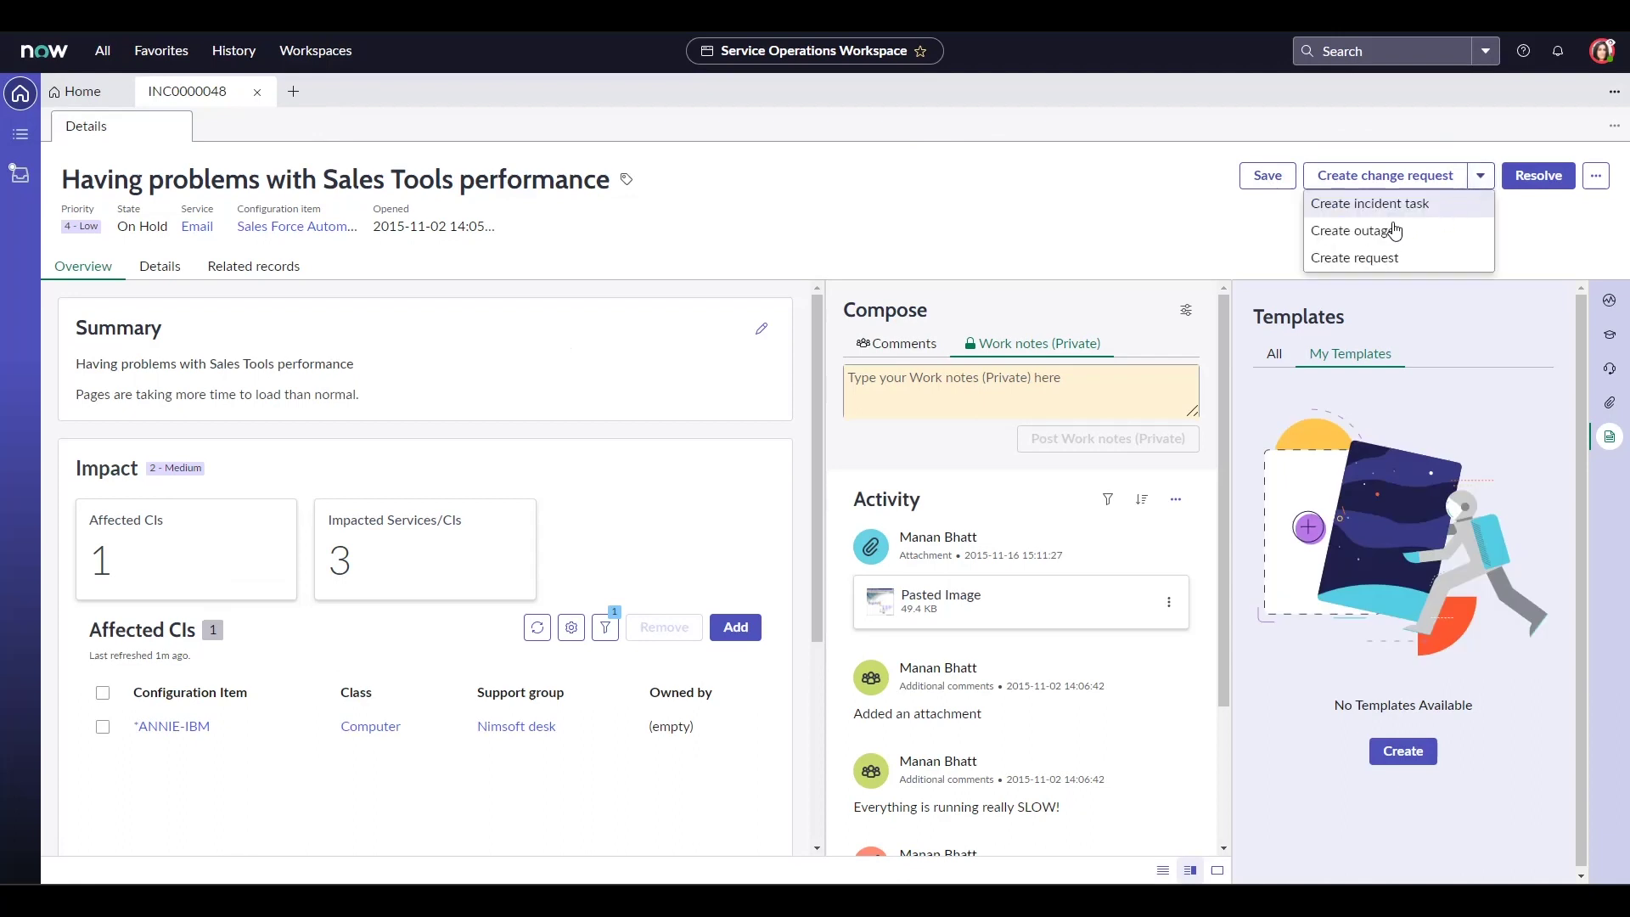
left_click(1566, 244)
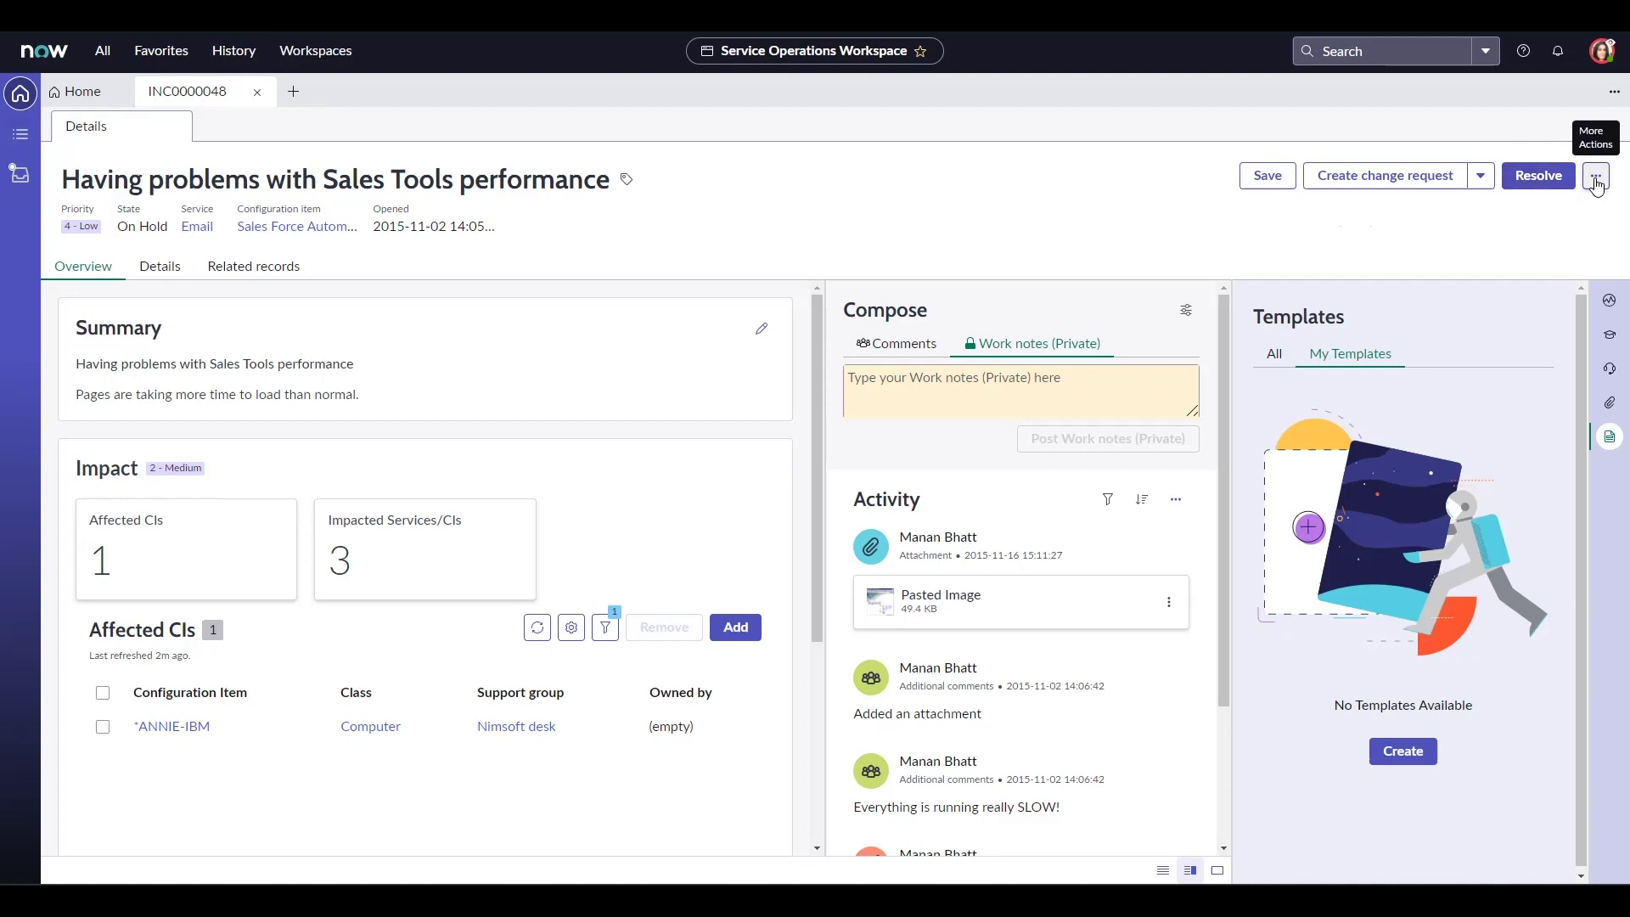
left_click(1596, 179)
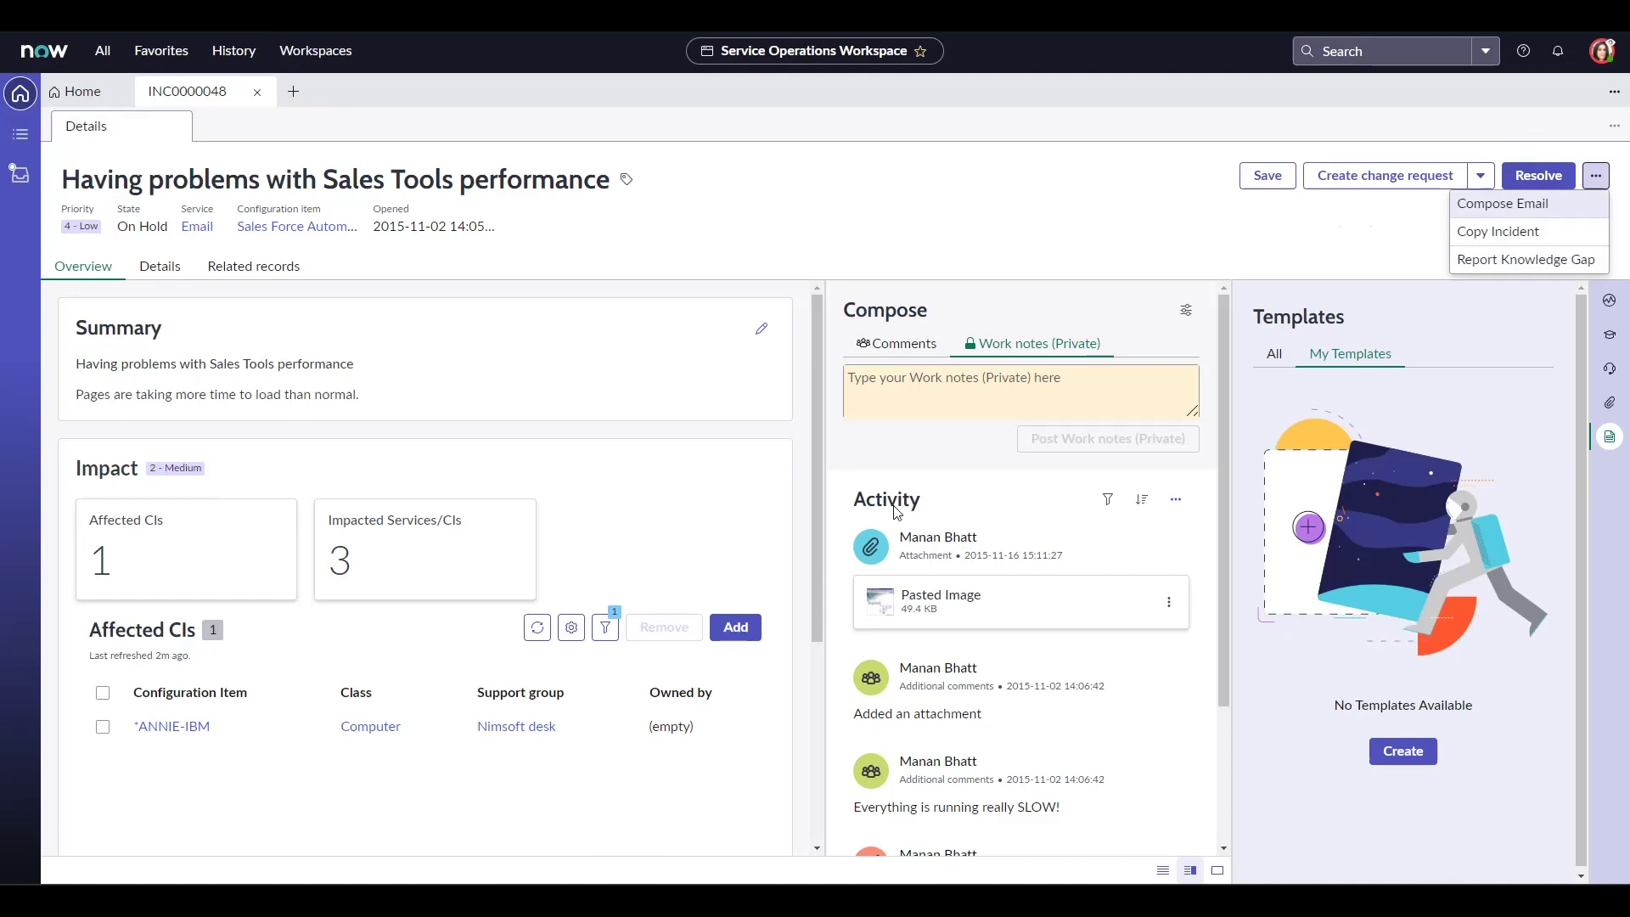
left_click(1538, 268)
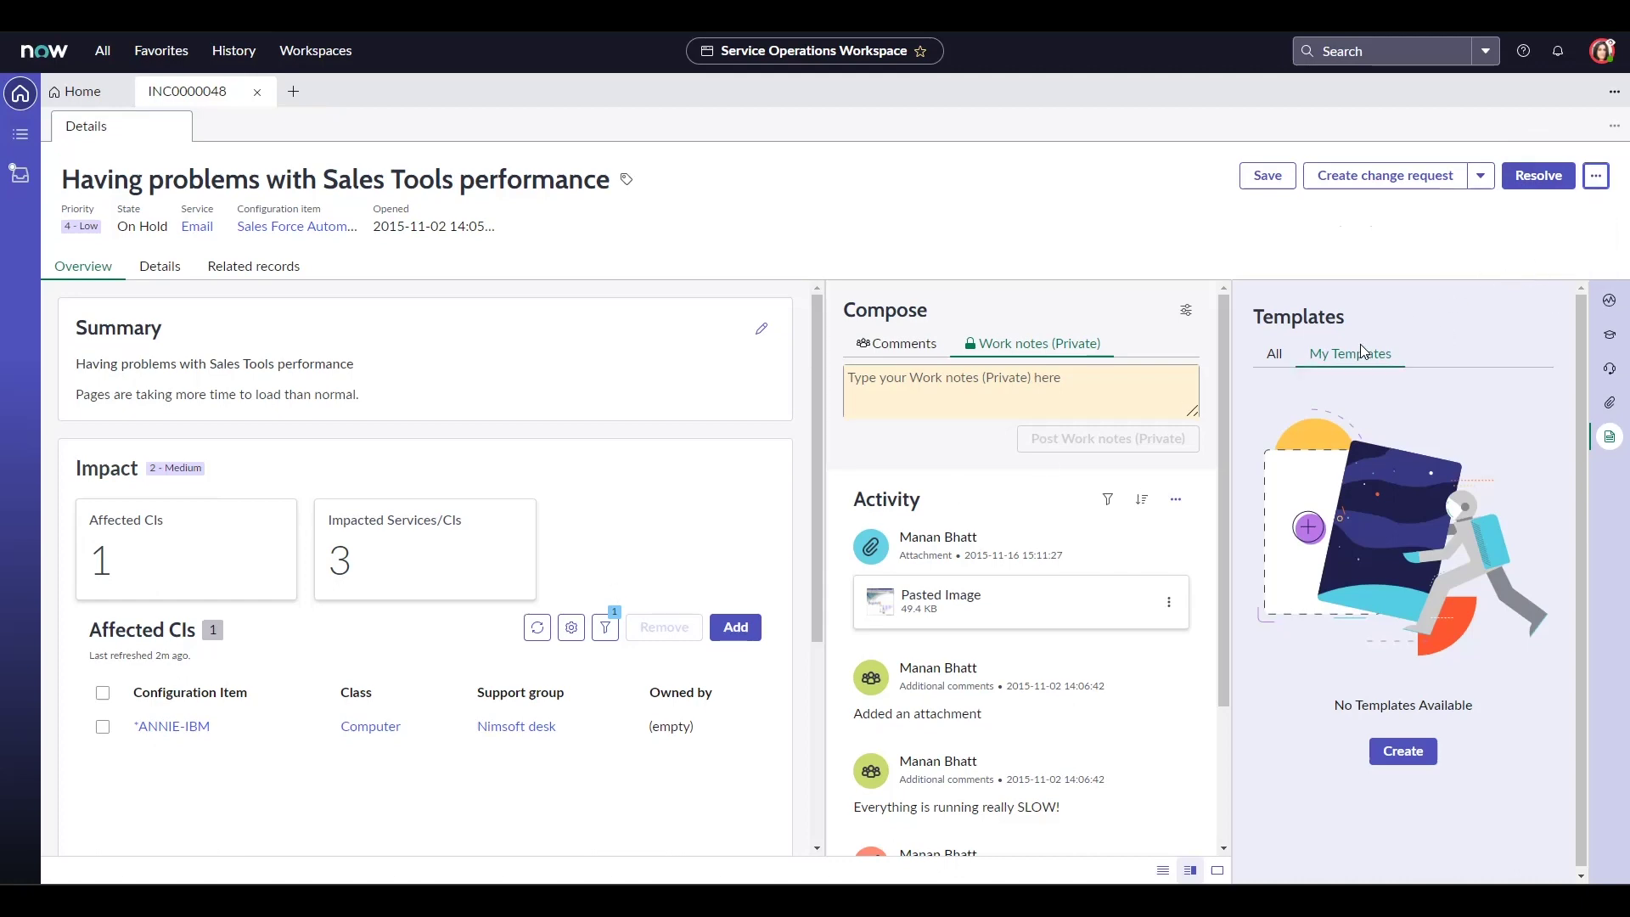
left_click_drag(866, 421, 538, 436)
left_click(960, 480)
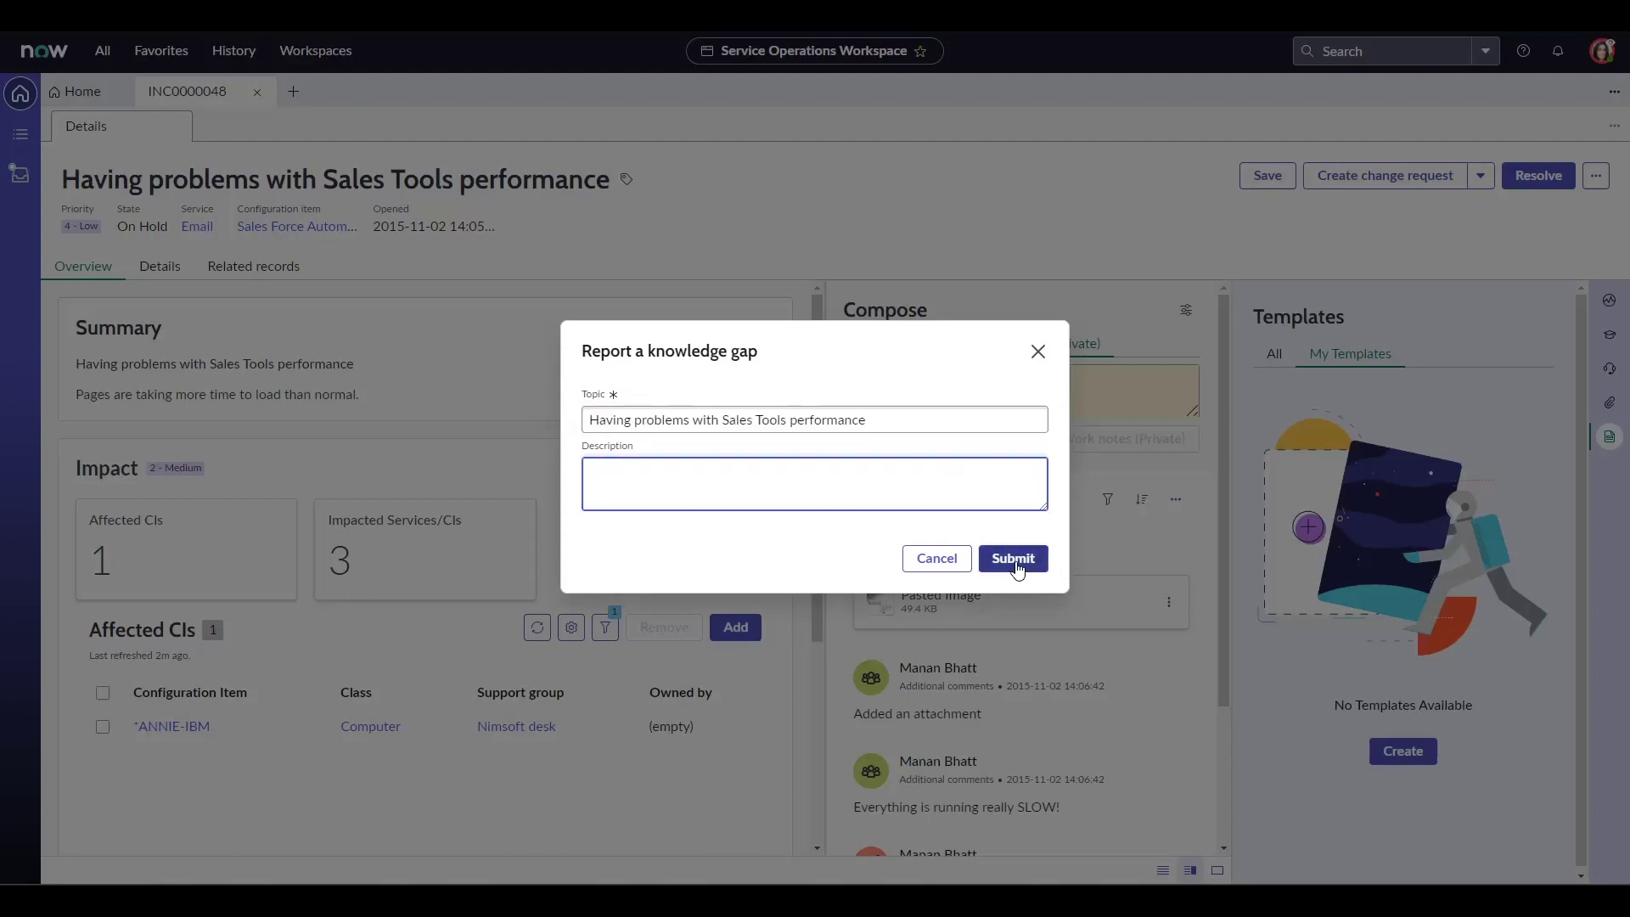
left_click(1037, 351)
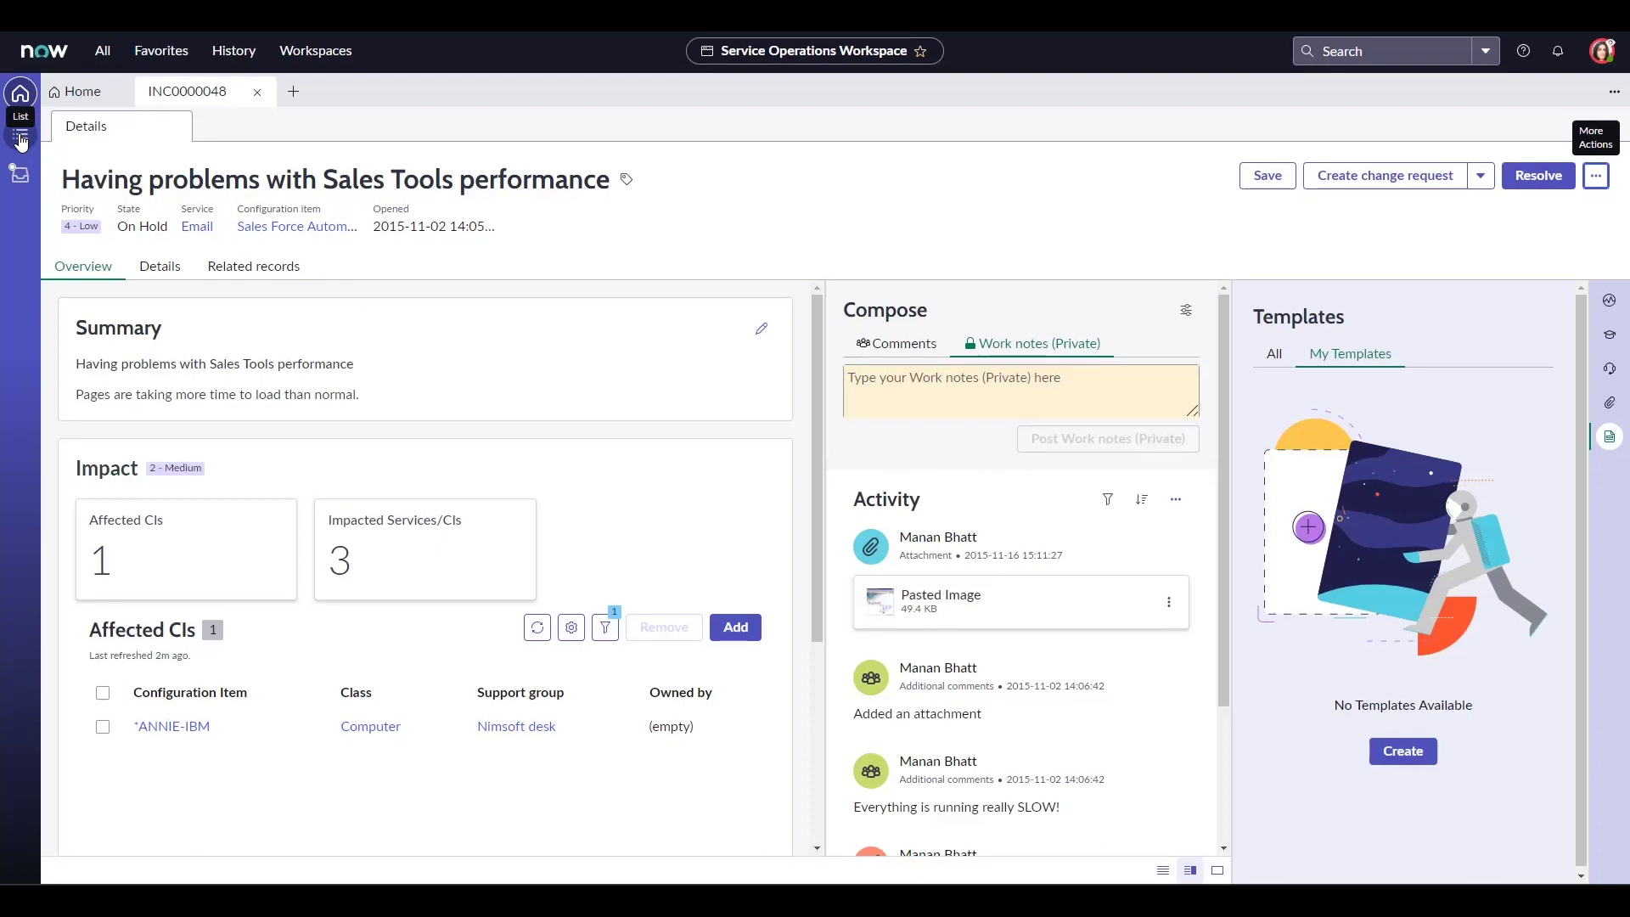
Open the list view and browse the Lists and My Lists groups
left_click(21, 133)
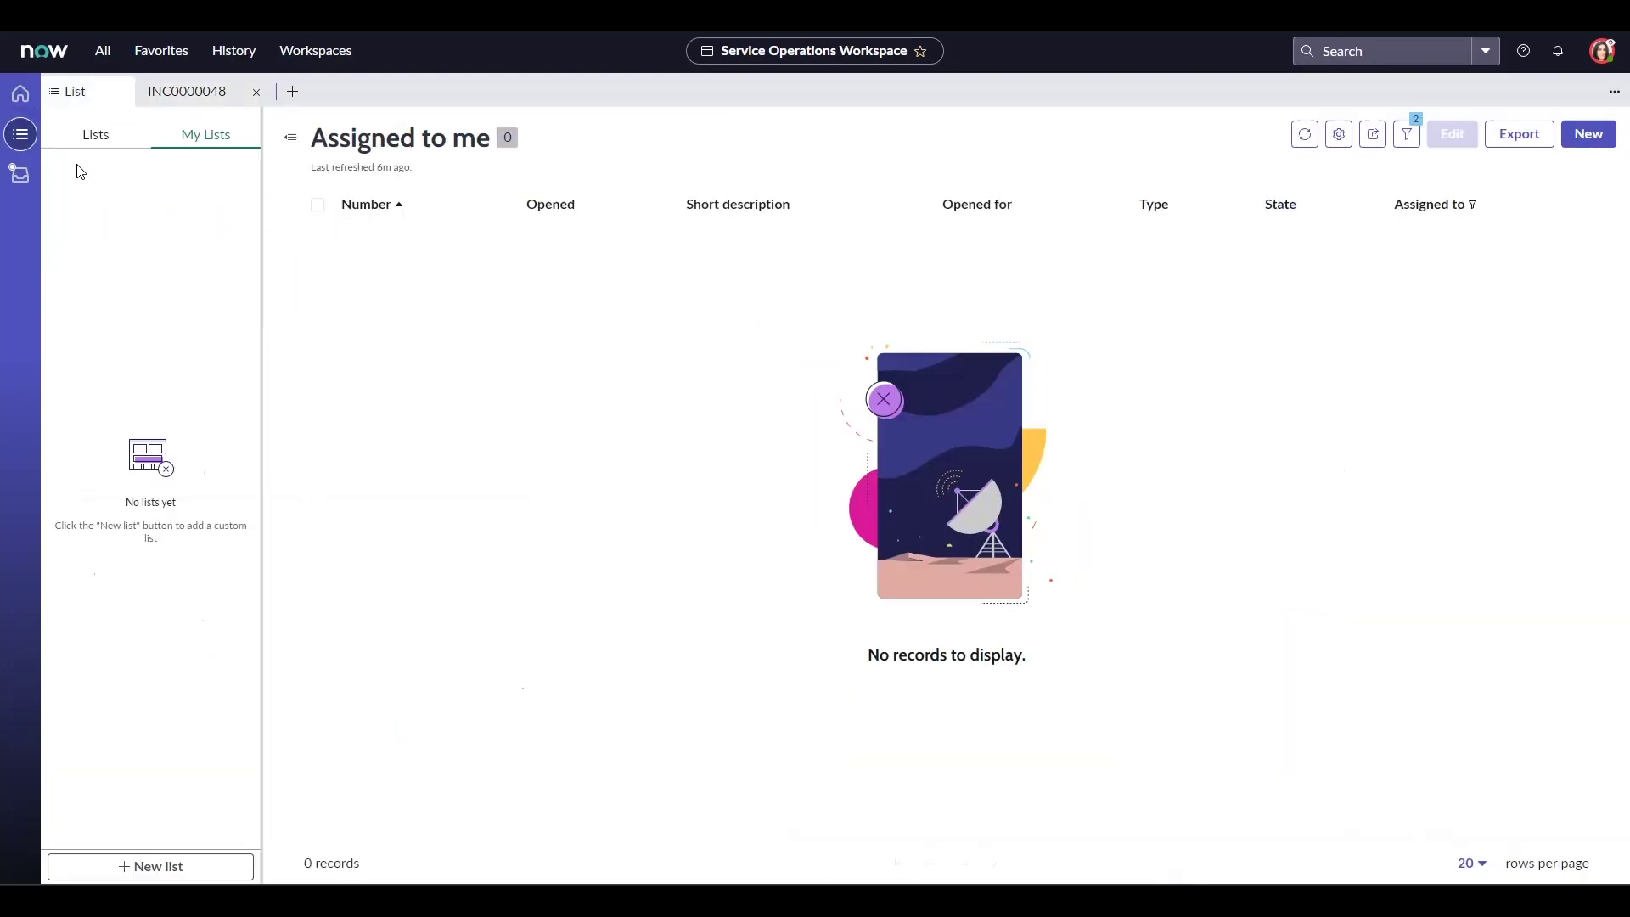
left_click(98, 139)
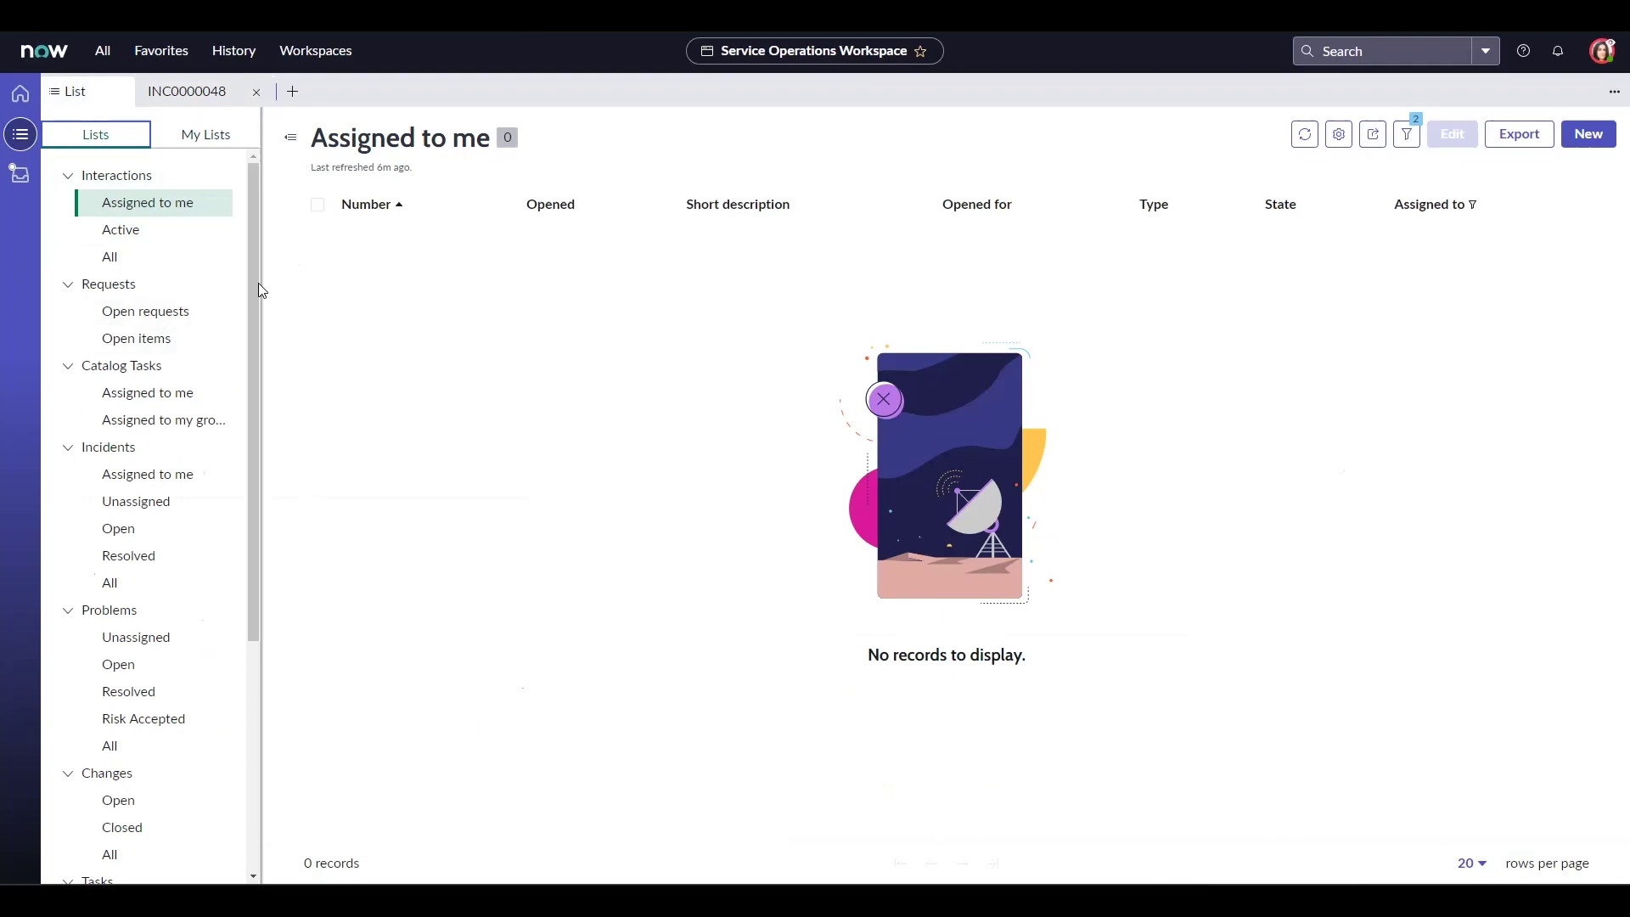
scroll(258, 282, "down", 6)
scroll(262, 465, "up", 6)
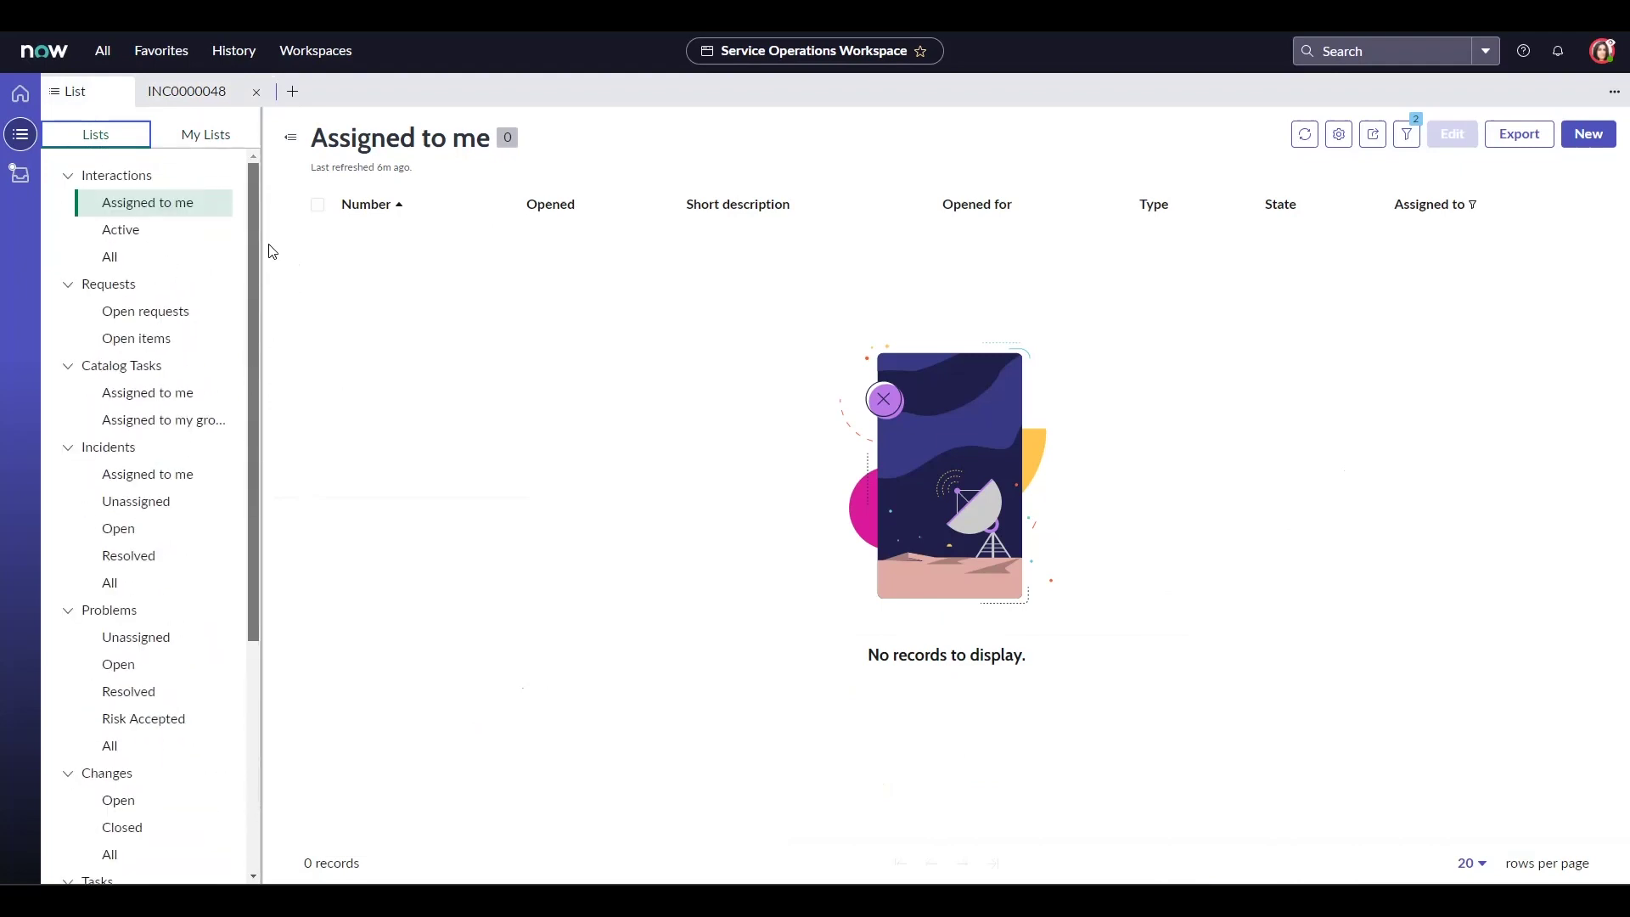
left_click(207, 140)
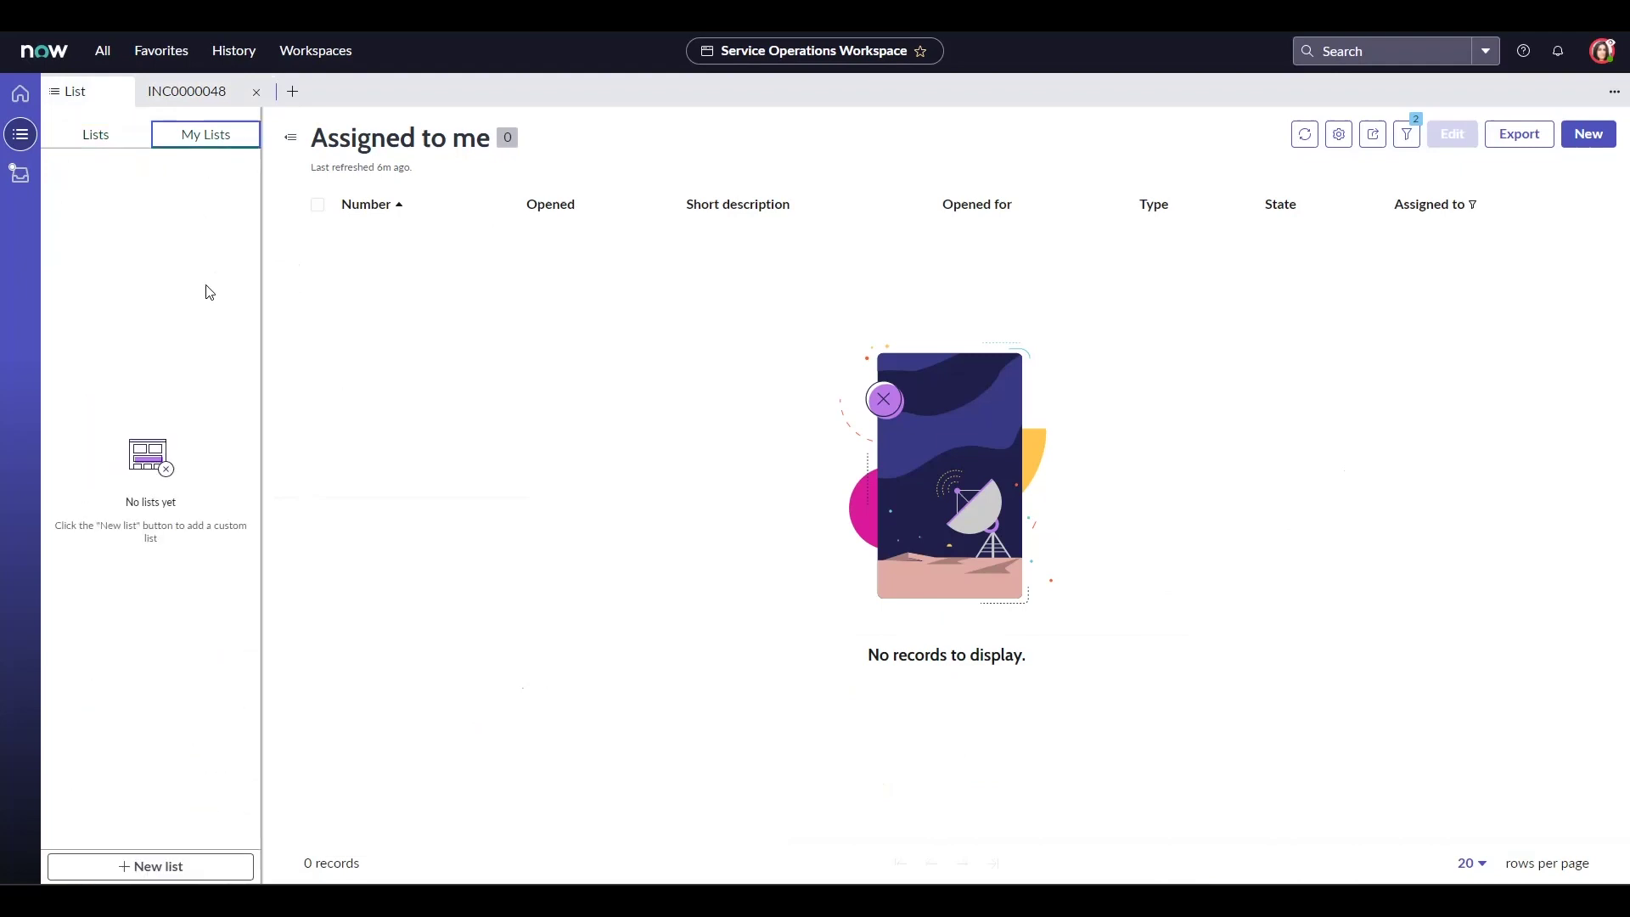
Start a new list with Create your own, then cancel the dialog
left_click(150, 865)
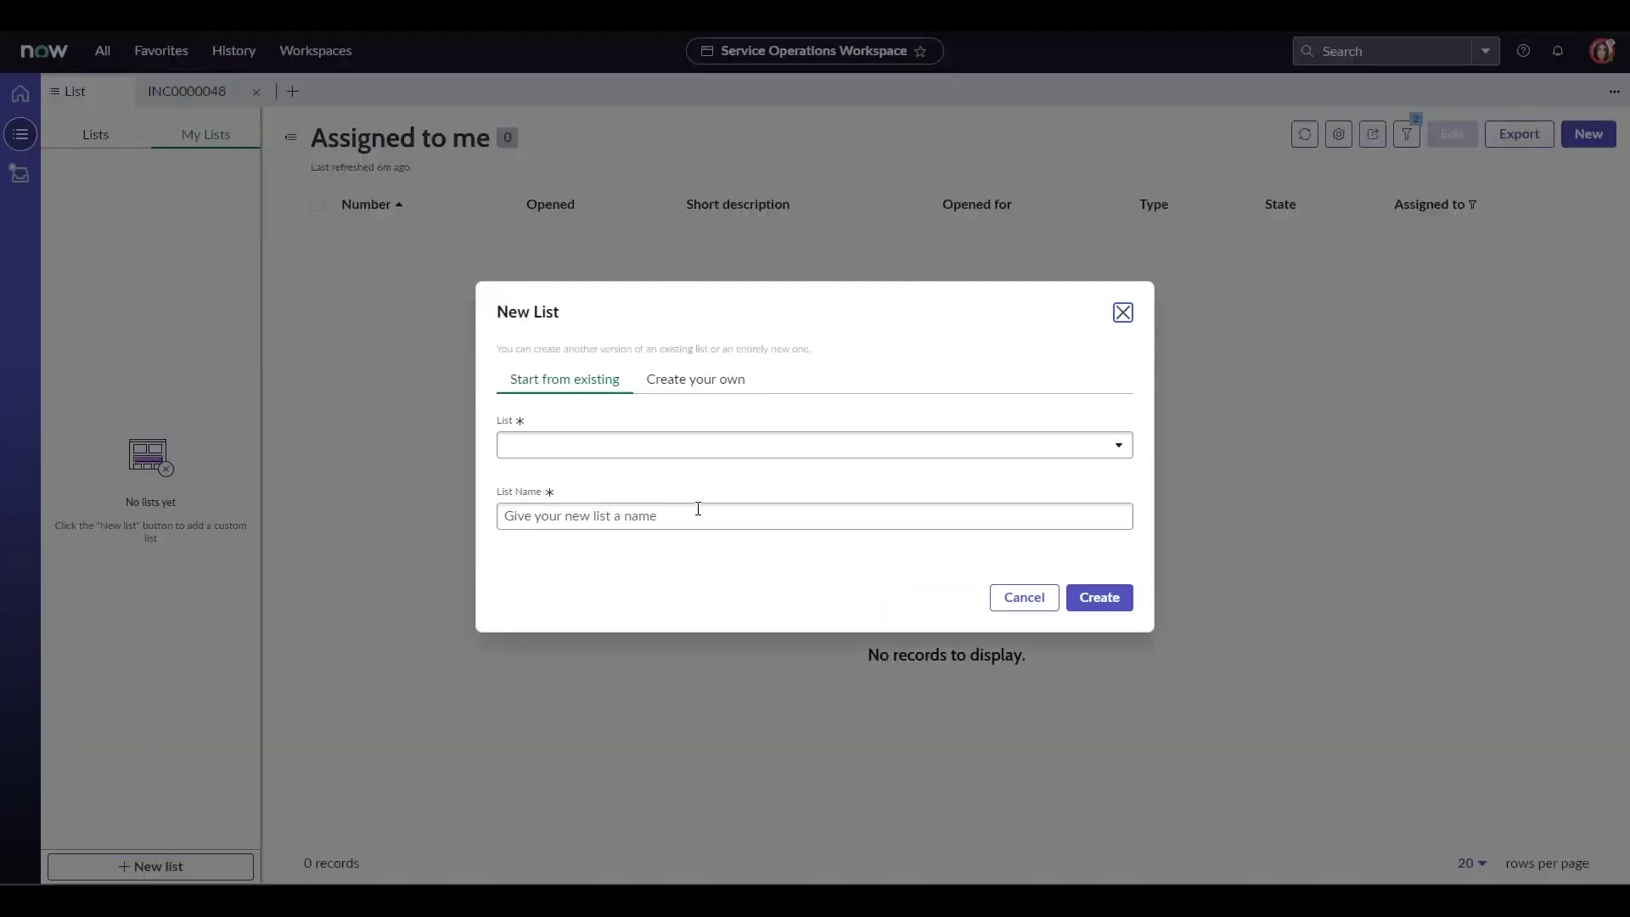
left_click(689, 383)
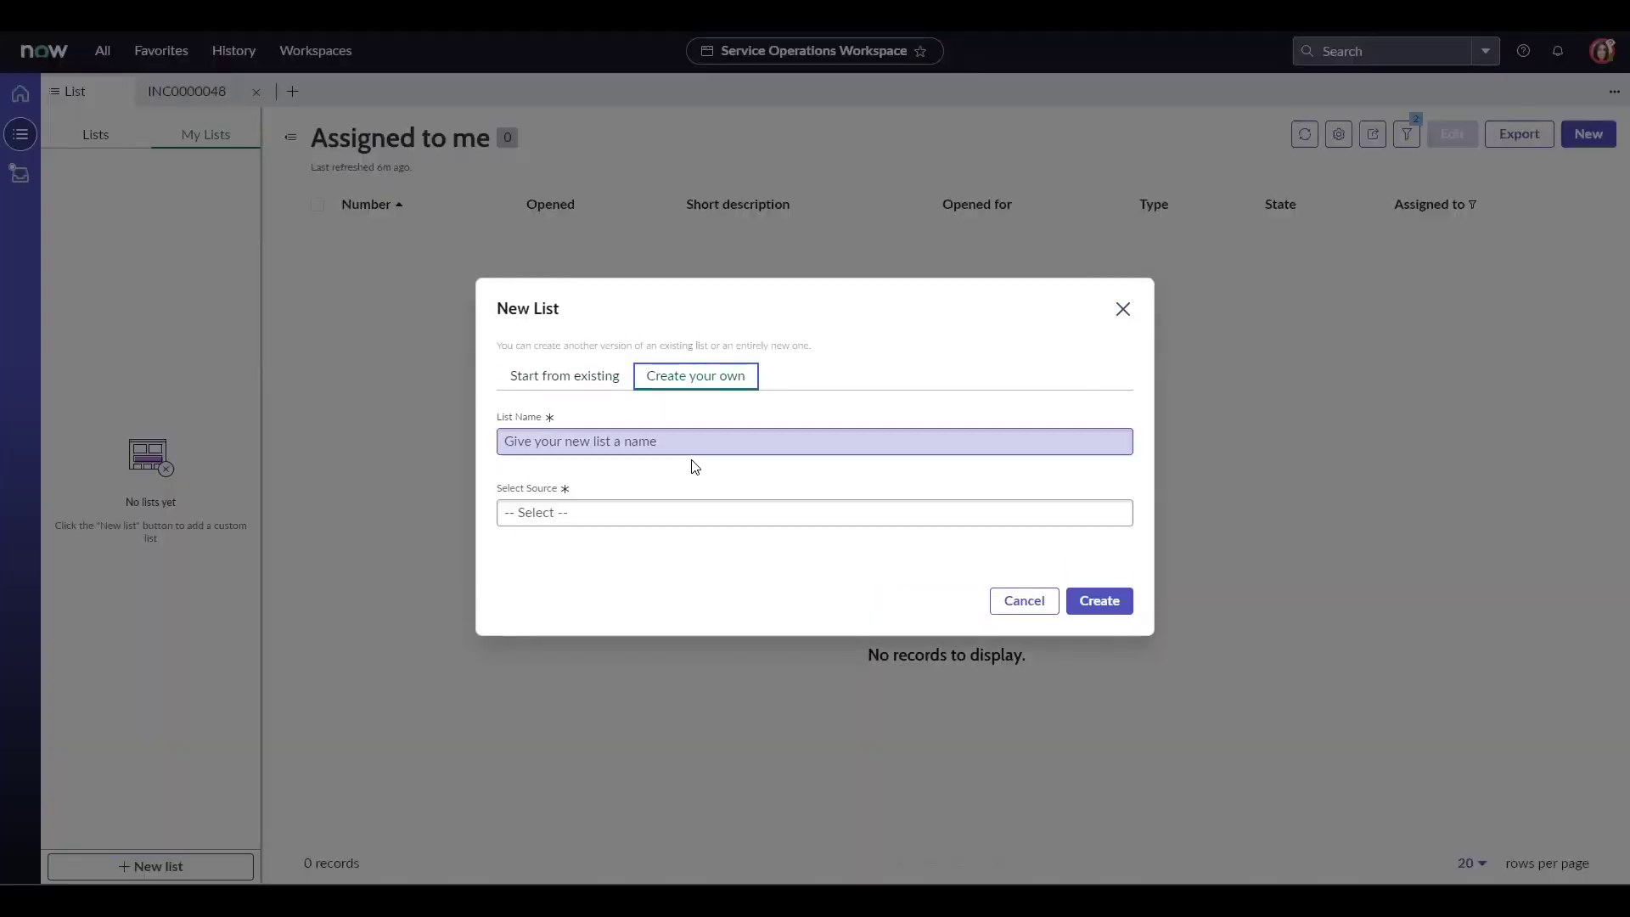
left_click(1123, 309)
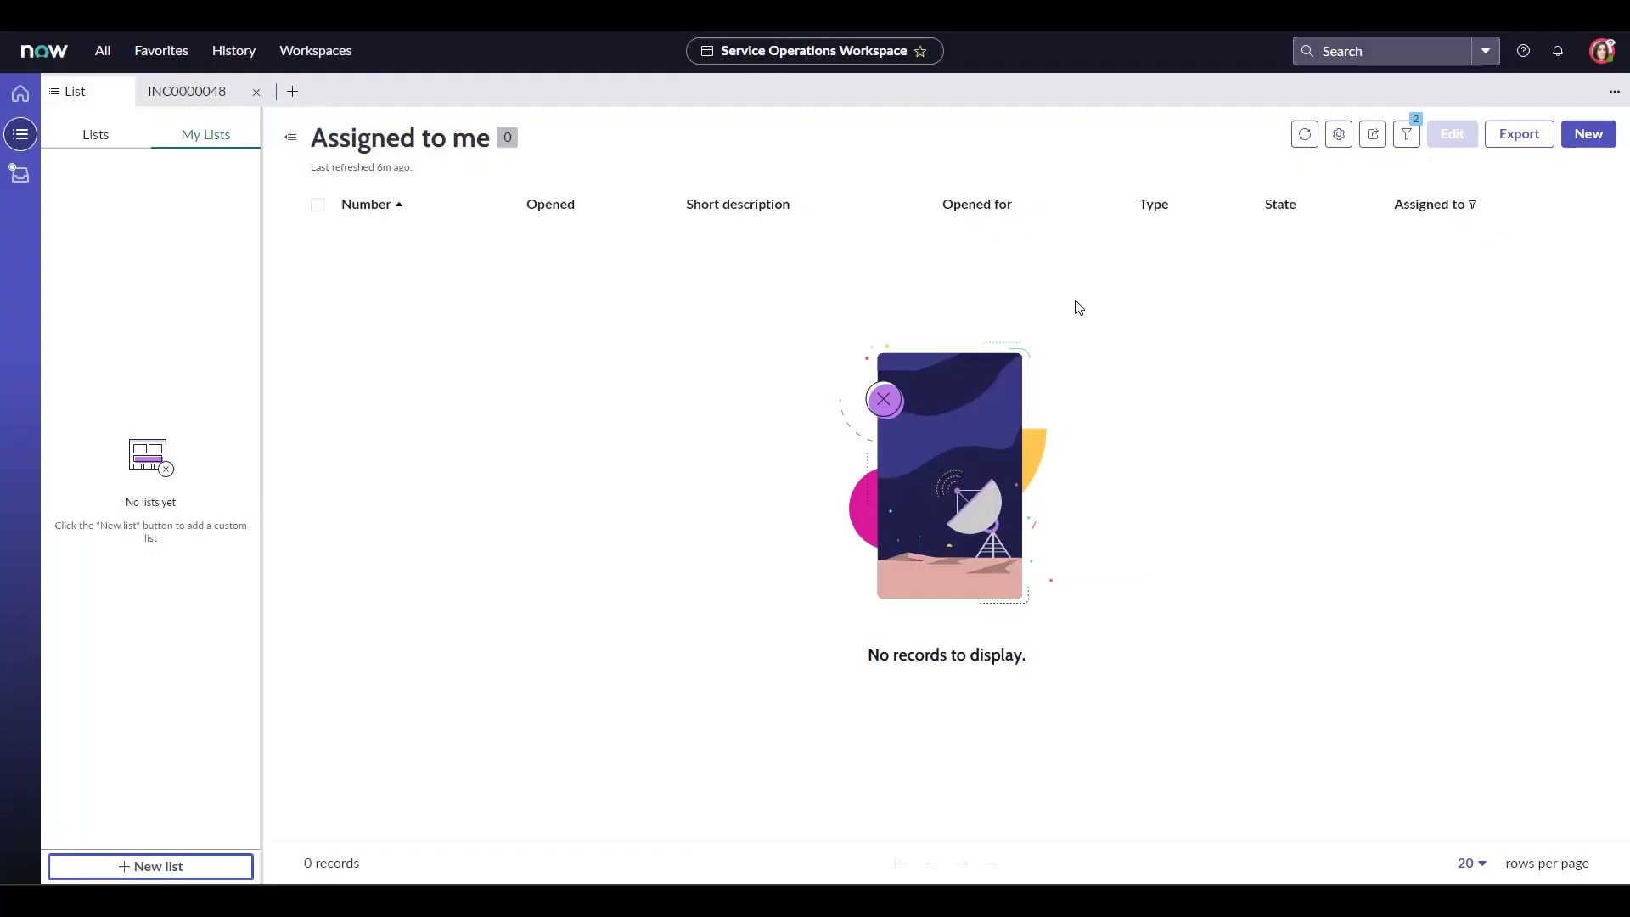
Change the inbox status from Offline to Available, then return to Home
left_click(20, 176)
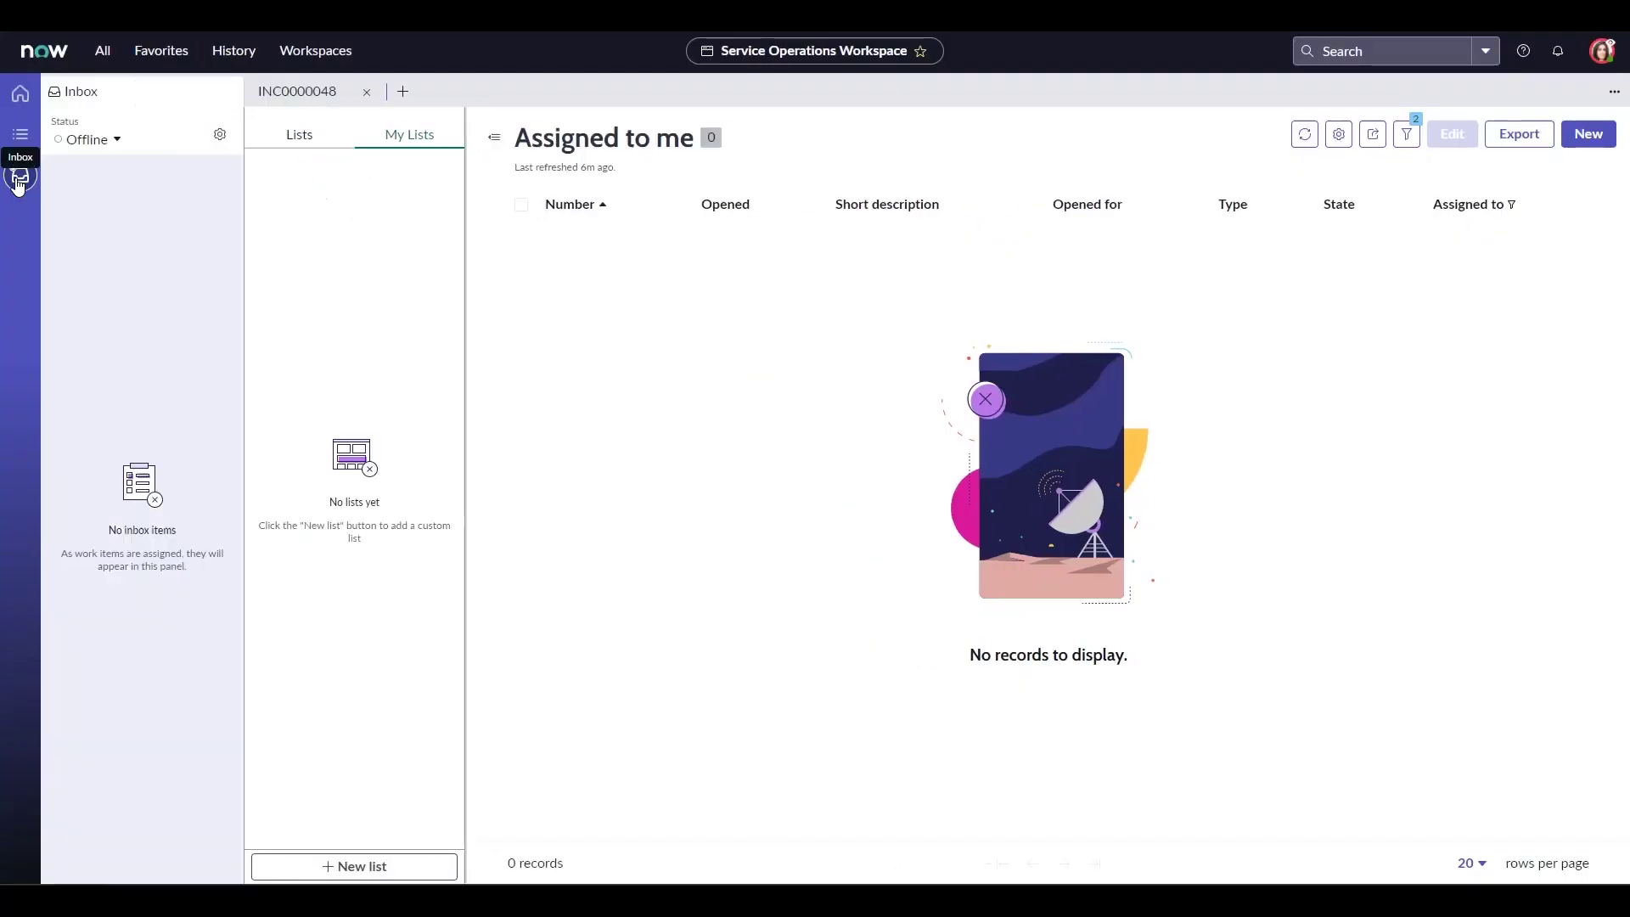
left_click(97, 150)
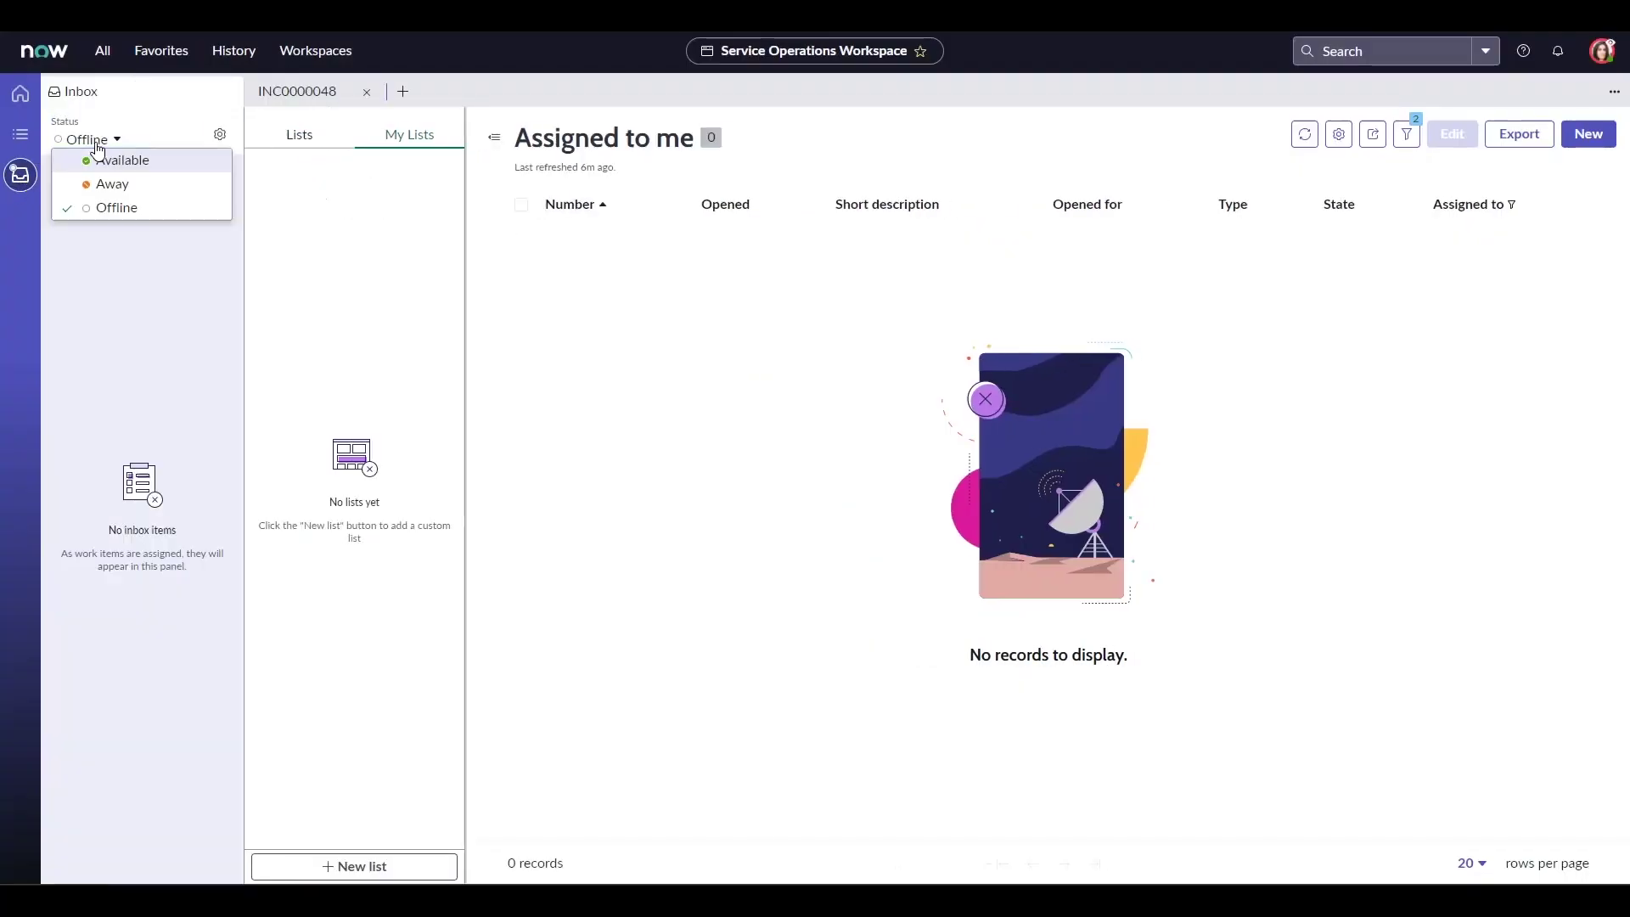
left_click(146, 166)
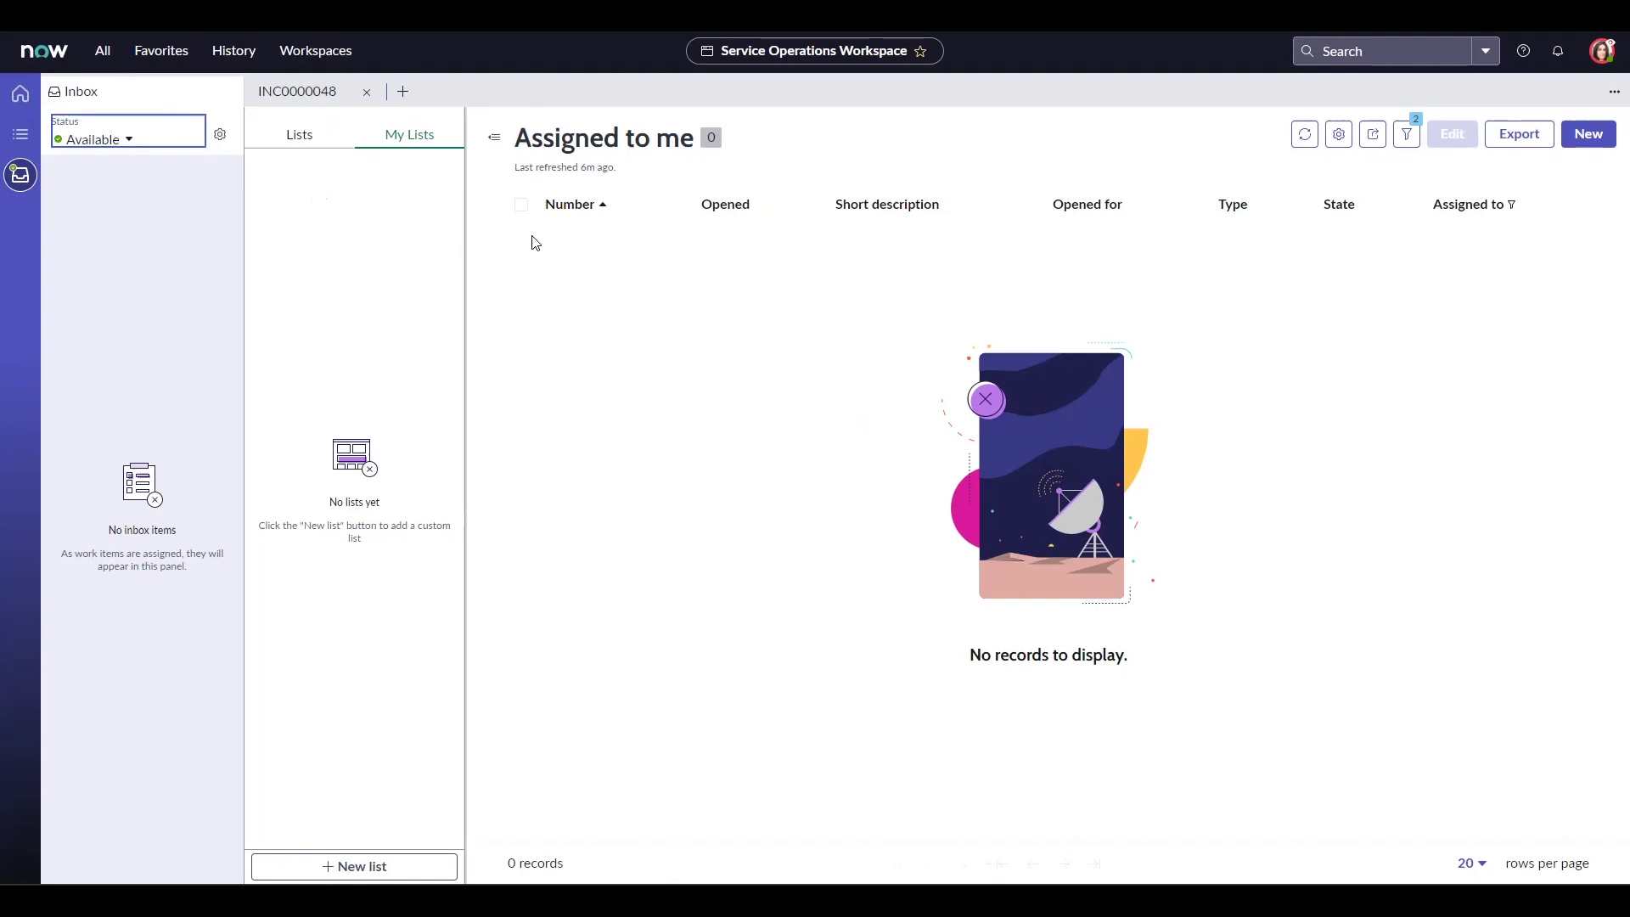
left_click(29, 97)
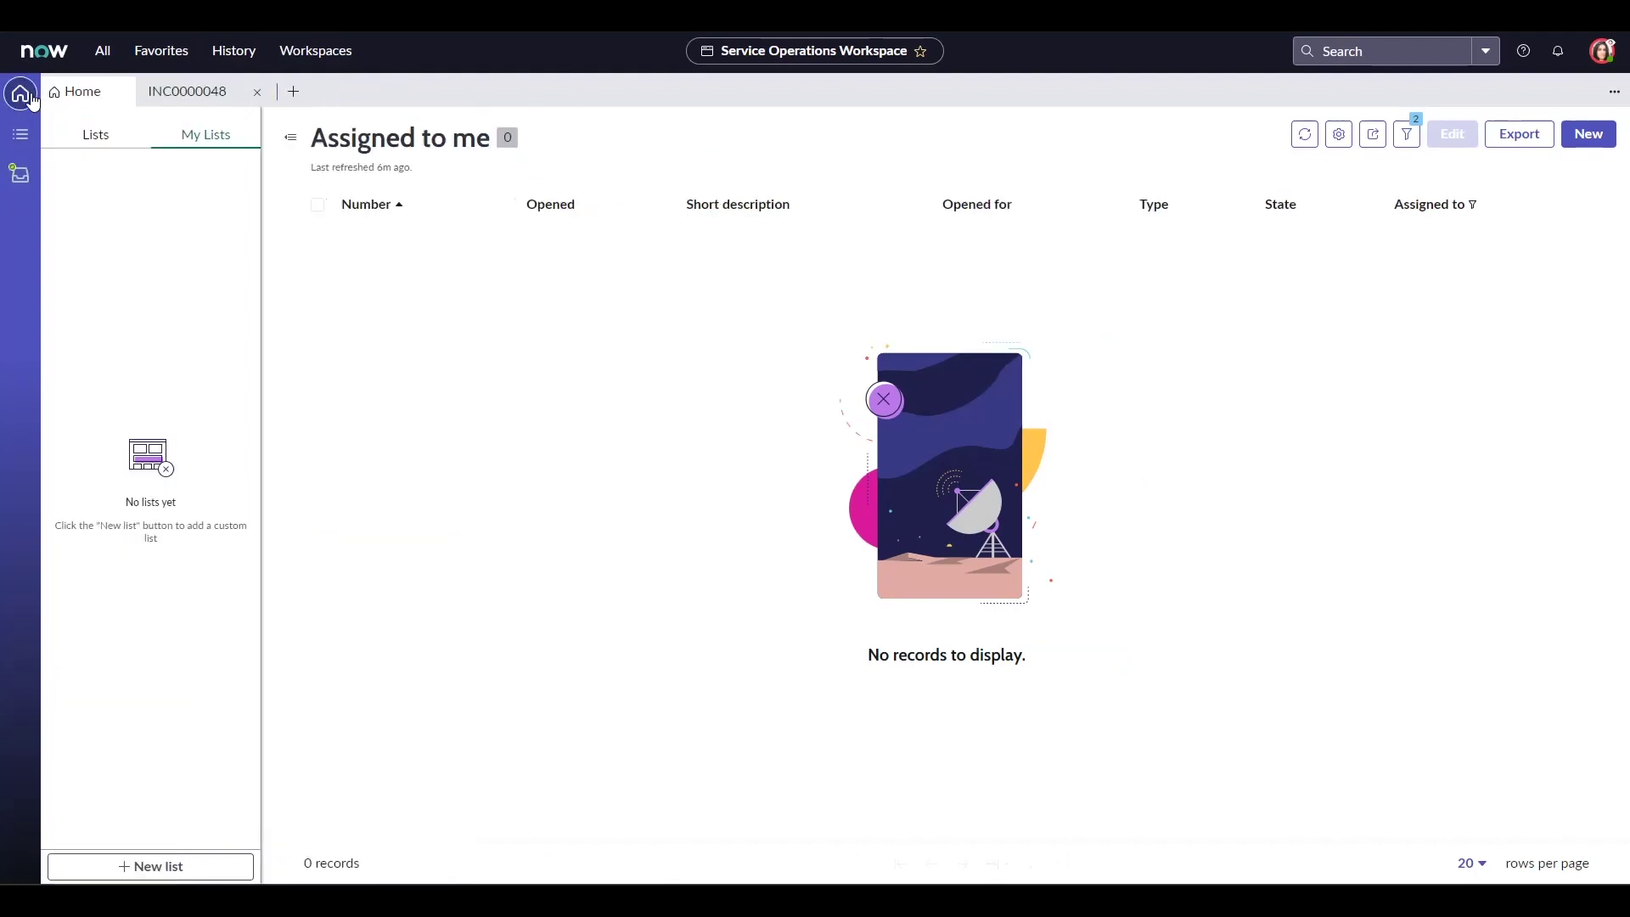